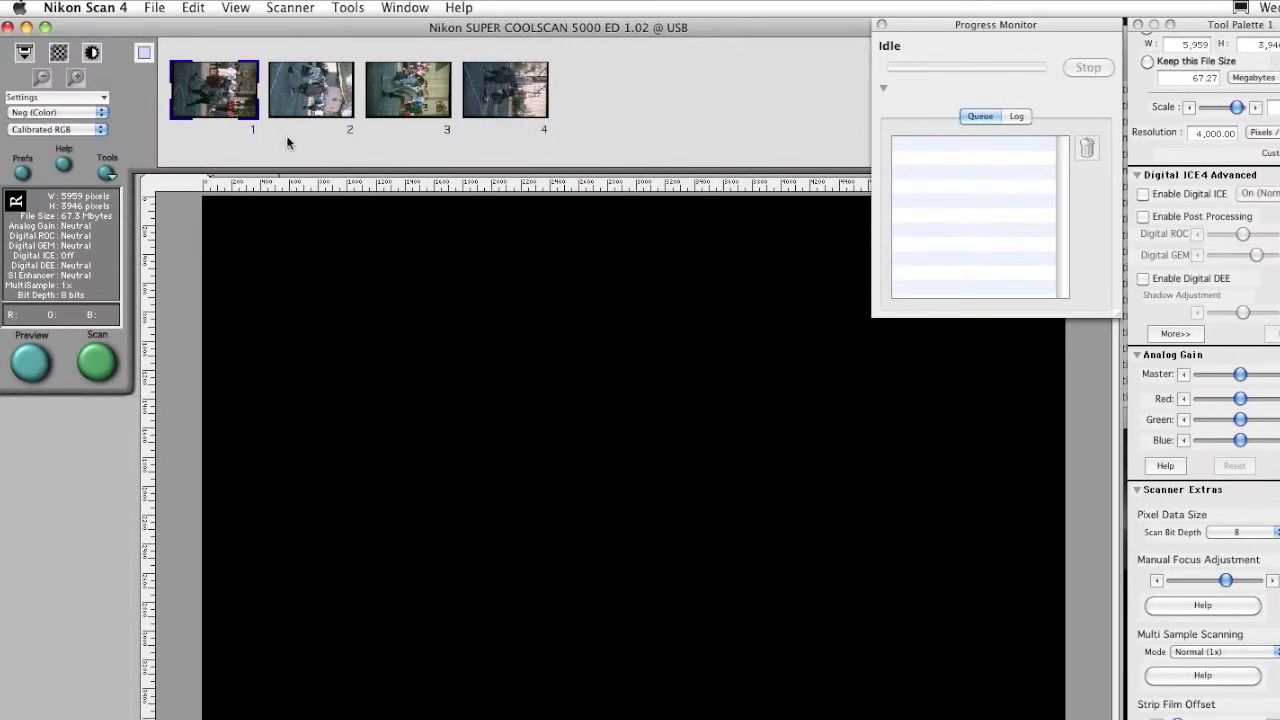
# Select frame 3 of the film strip and run a preview scan of it
pyautogui.click(305, 108)
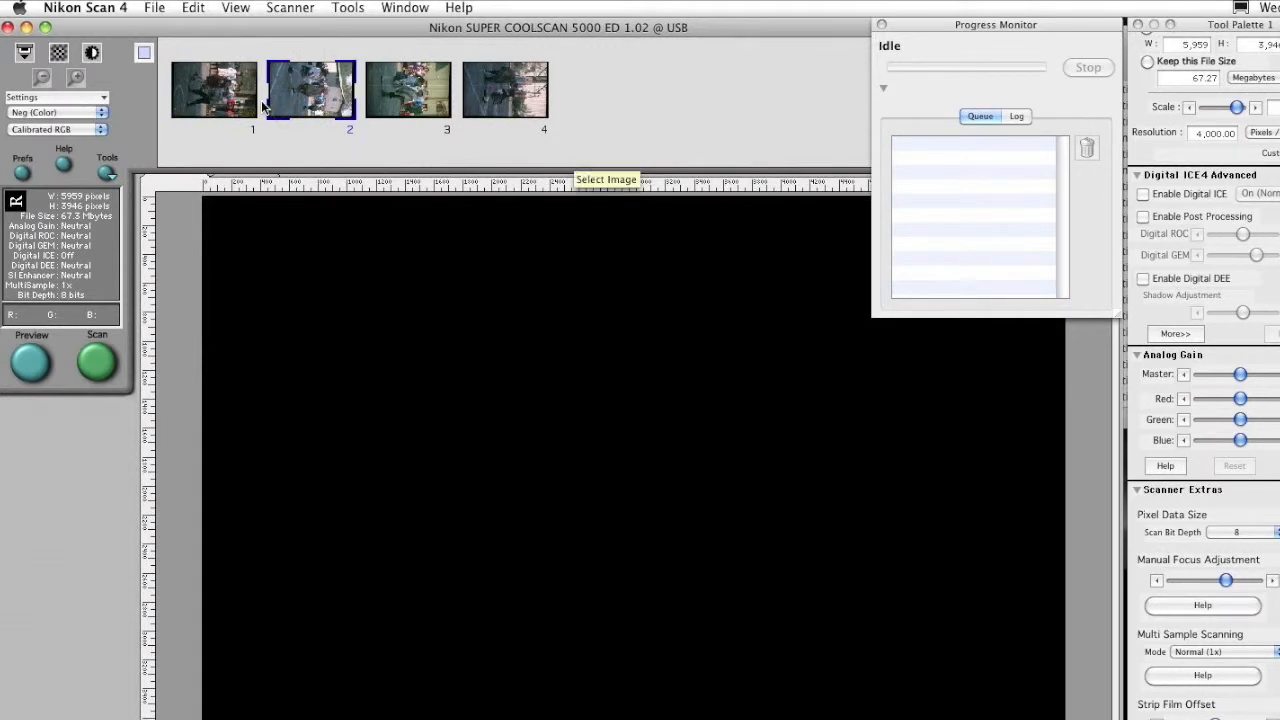
pyautogui.click(402, 94)
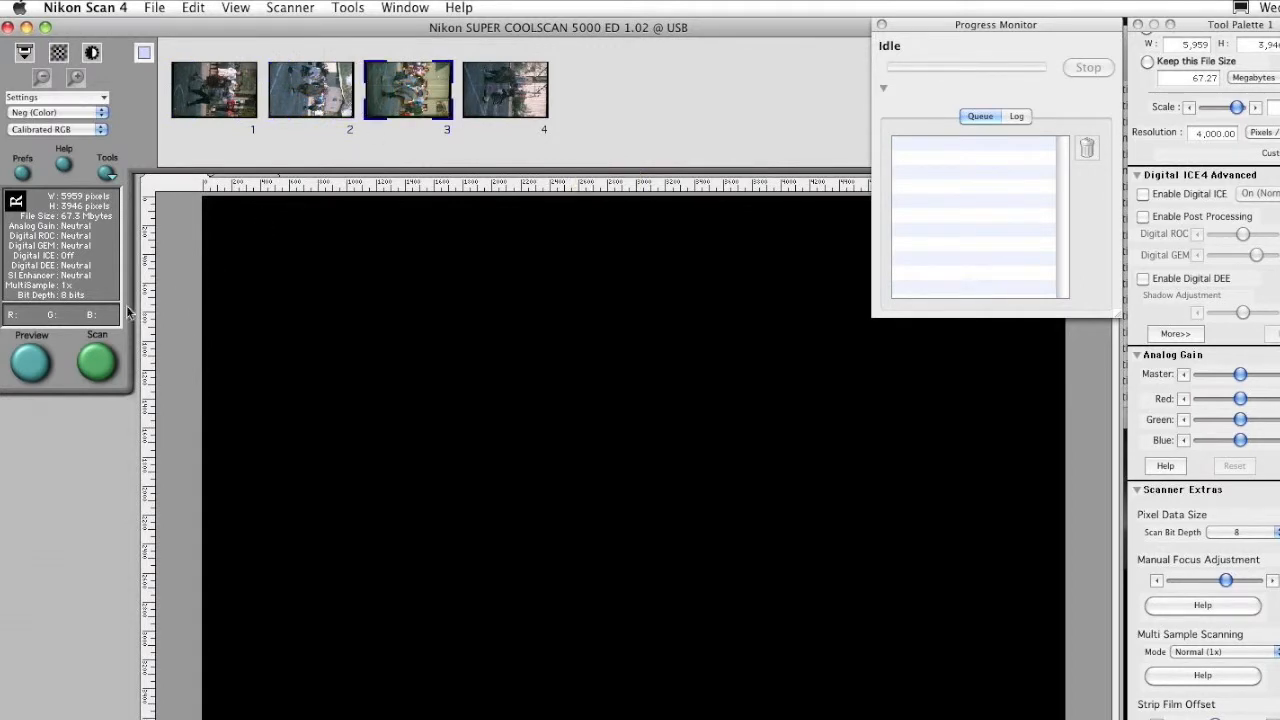
pyautogui.click(38, 360)
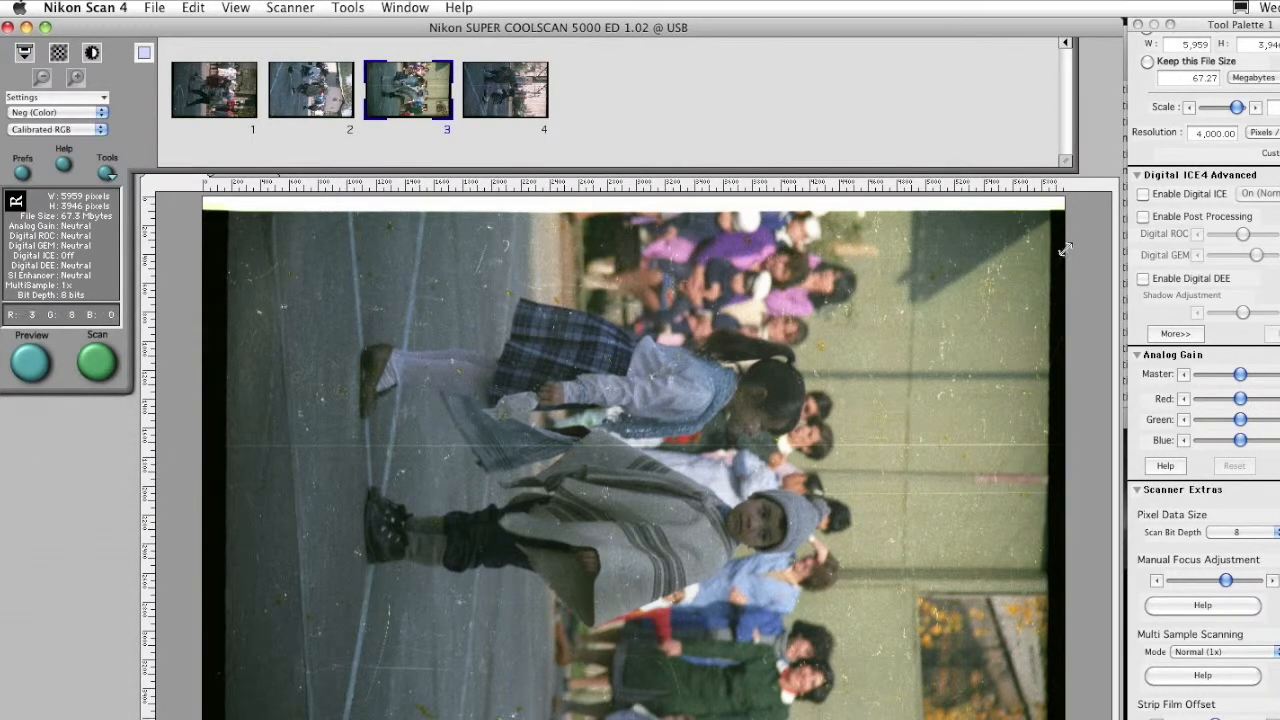
# Enable Digital ICE and preview frame 3 again
pyautogui.click(1204, 196)
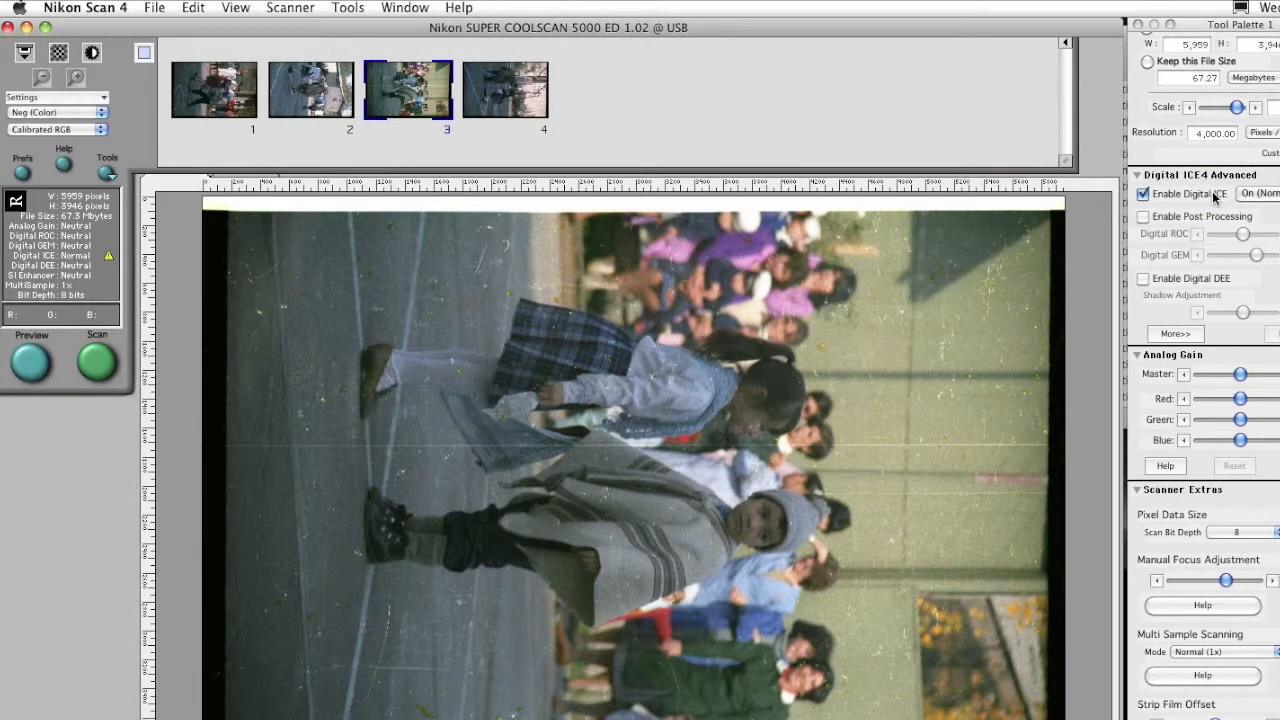
pyautogui.click(30, 363)
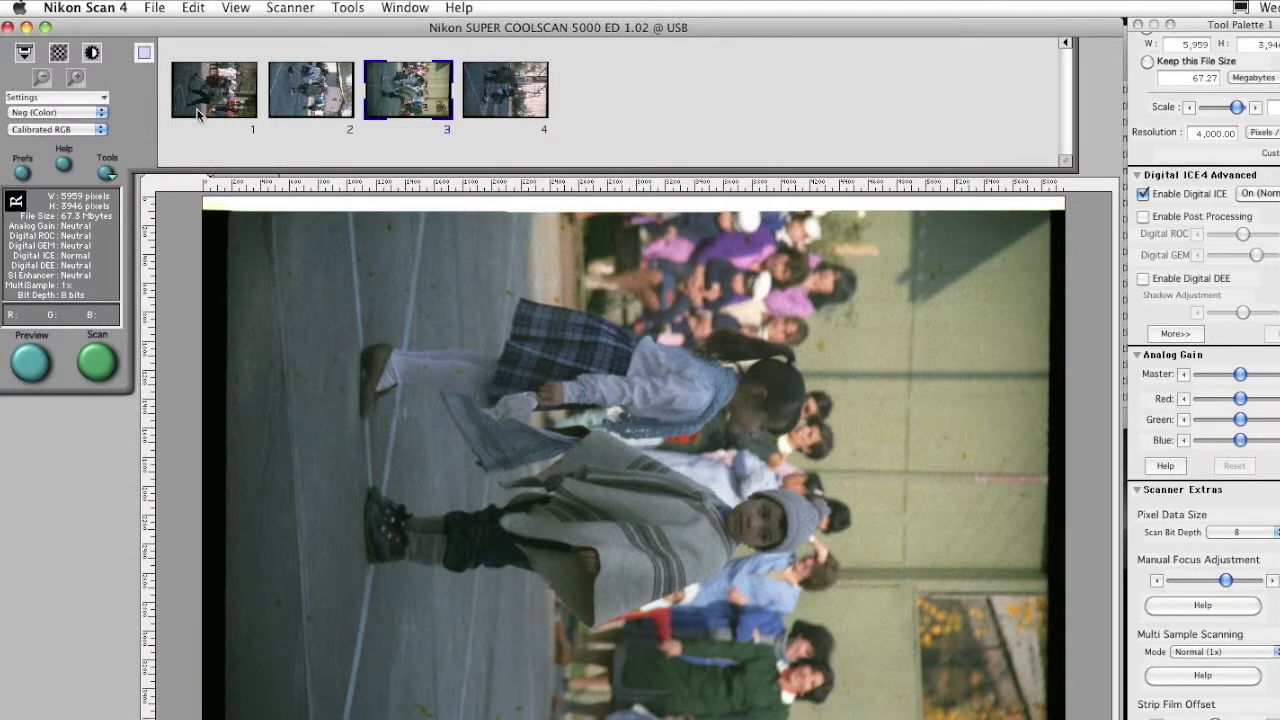
# Apply the saved scan settings with Digital ICE, 16-bit depth and Fine (4x) multi-sample scanning to the frames
pyautogui.click(233, 103)
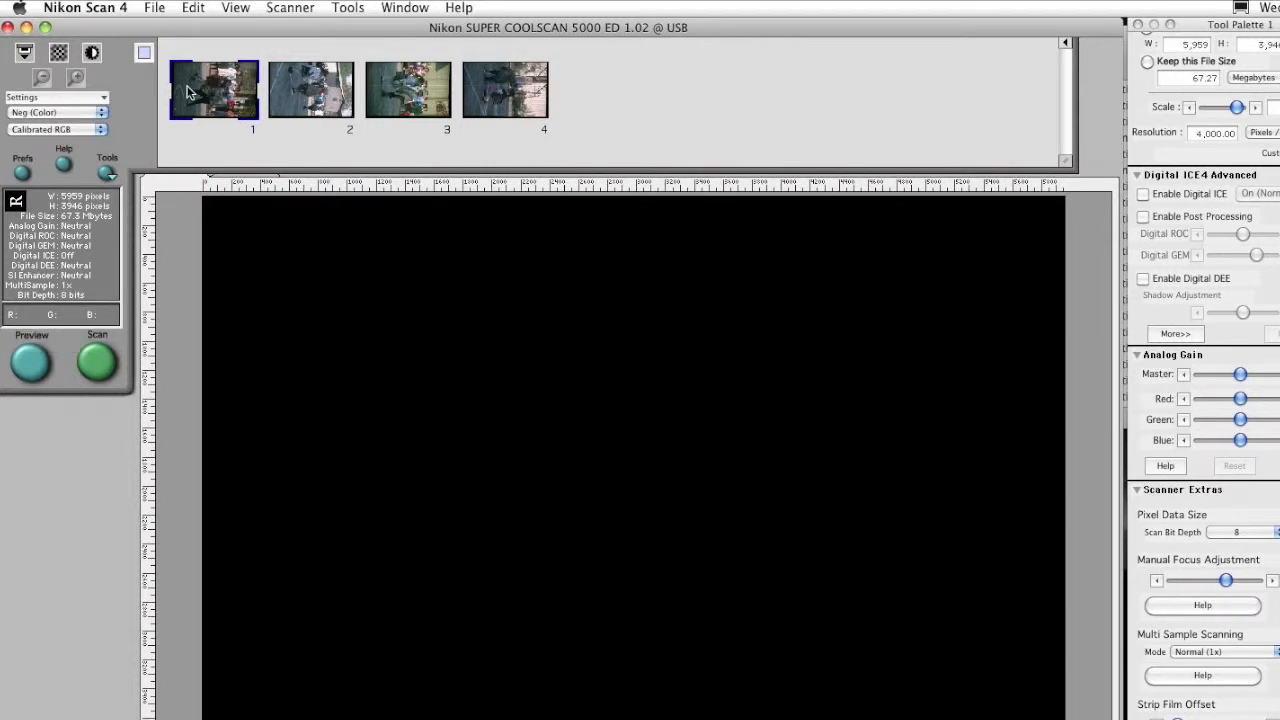
pyautogui.keyDown('shift'); pyautogui.click(483, 98); pyautogui.keyUp('shift')
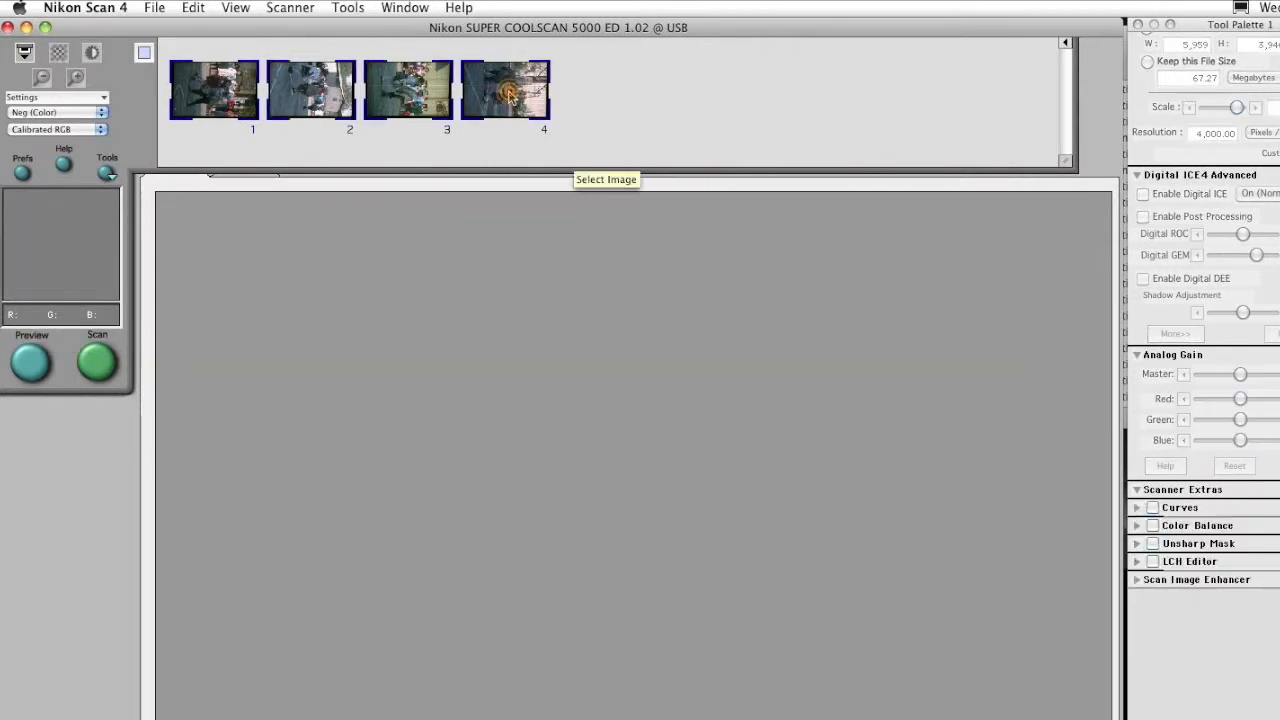
pyautogui.click(86, 96)
pyautogui.click(104, 354)
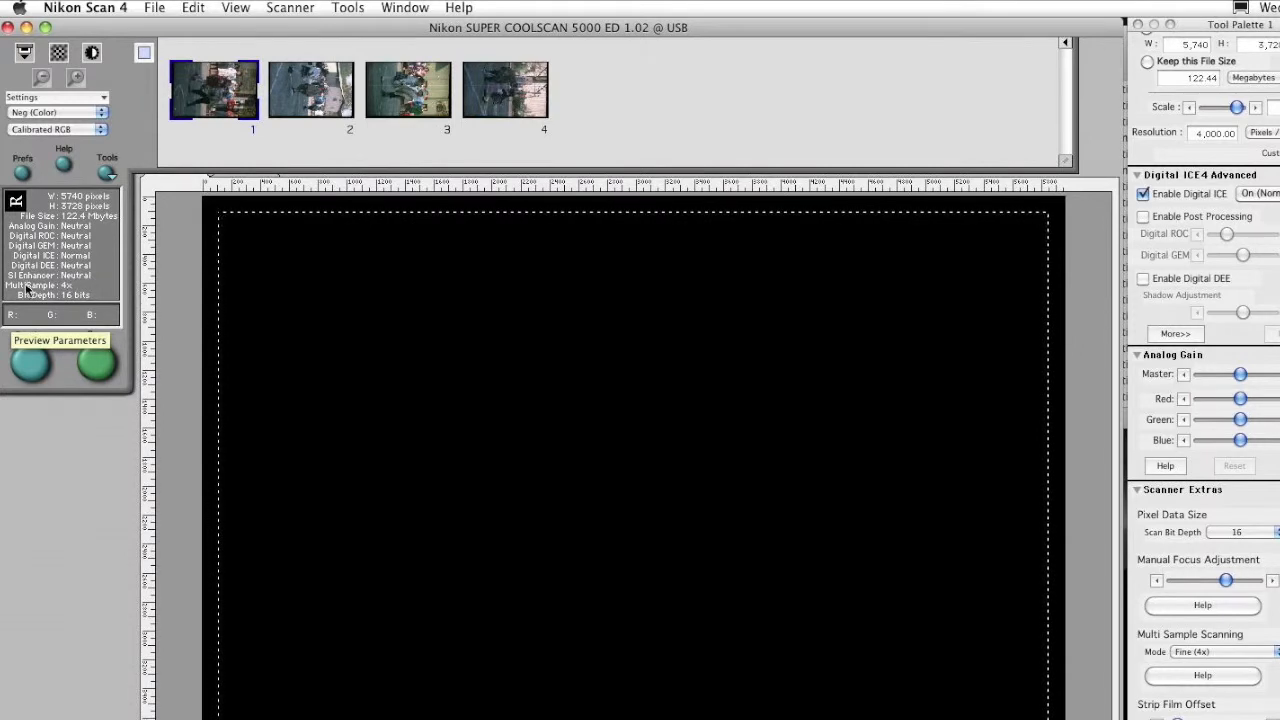
# Select all four frames and start a batch scan, keeping auto focus, auto exposure and save to disk
pyautogui.keyDown('shift'); pyautogui.click(499, 108); pyautogui.keyUp('shift')
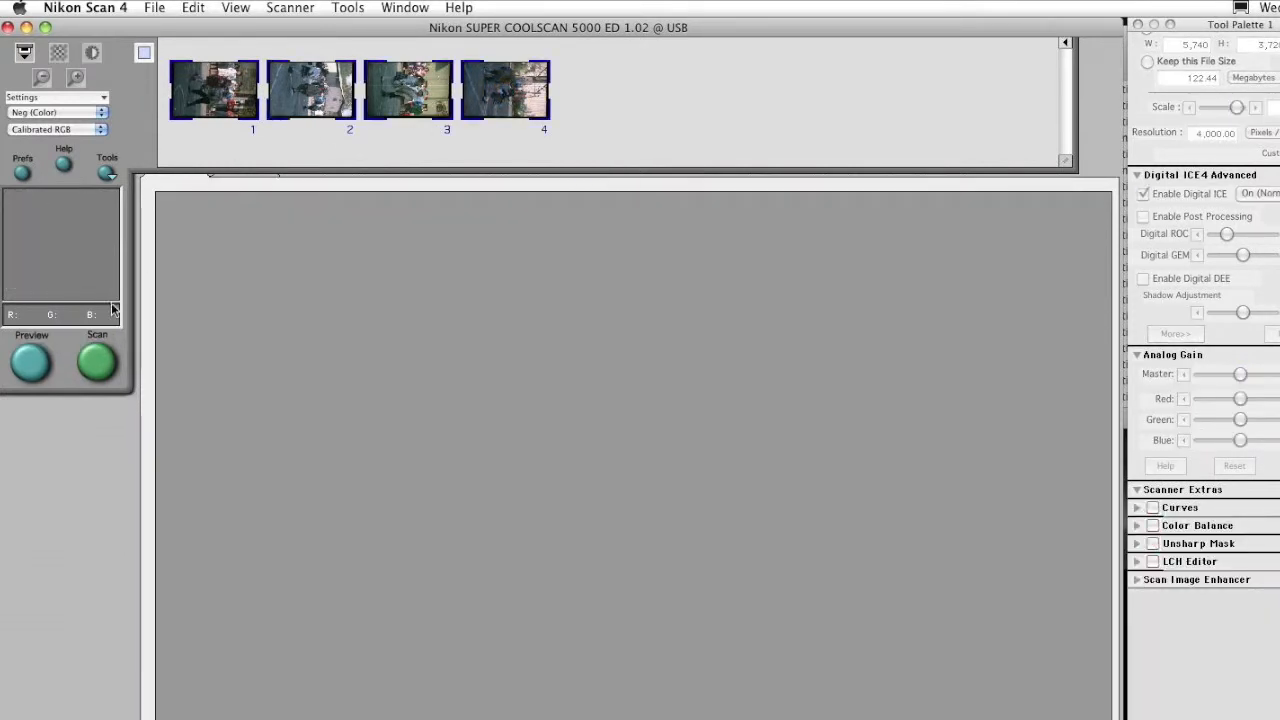
pyautogui.click(88, 366)
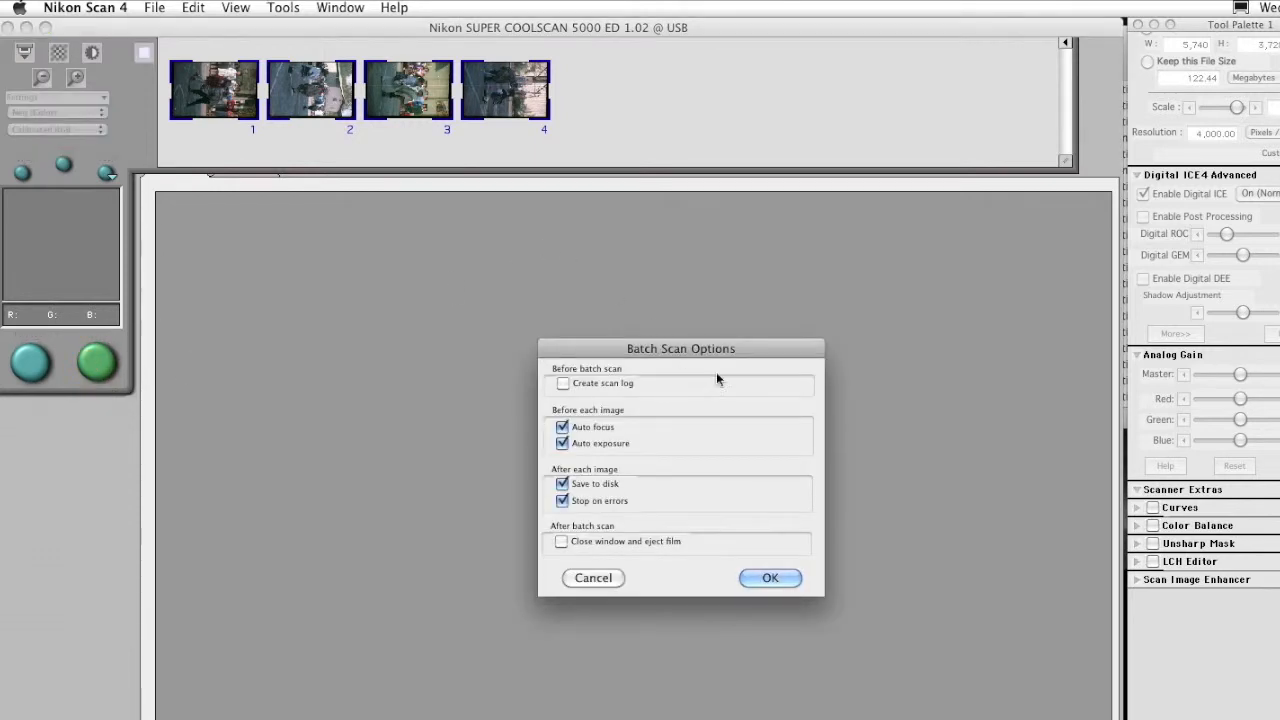
pyautogui.moveTo(738, 348); pyautogui.dragTo(683, 185)
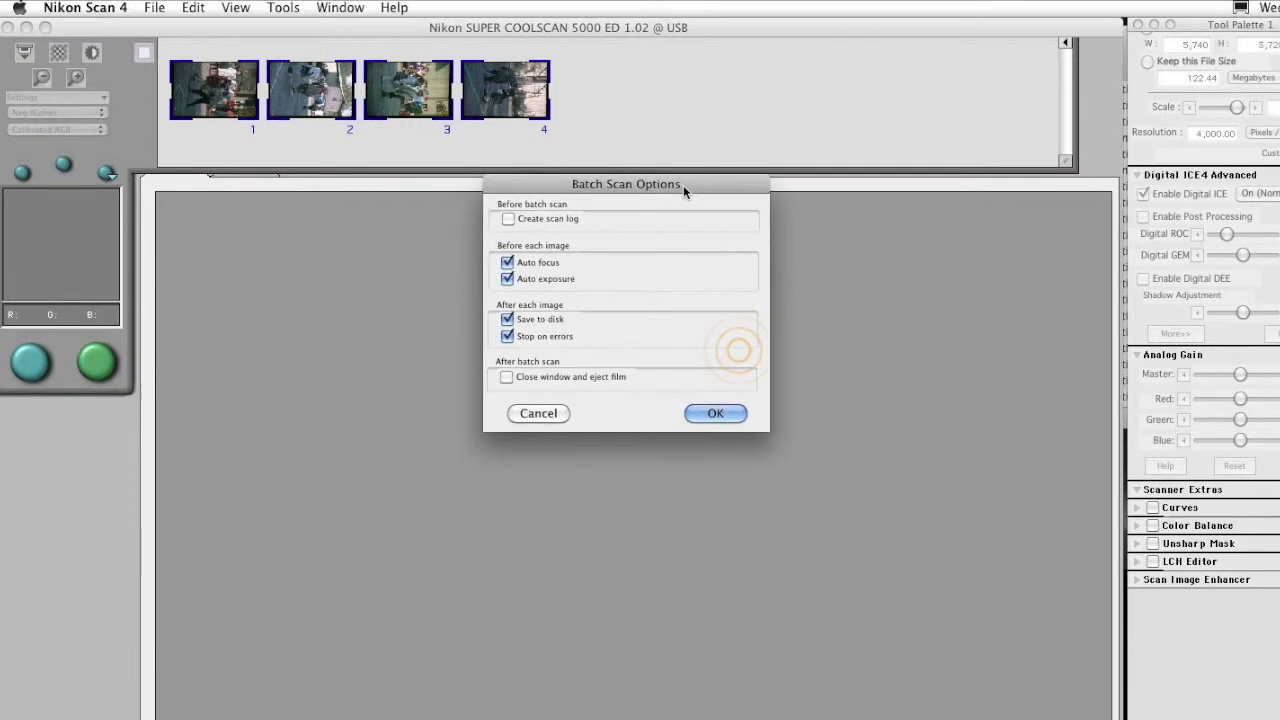
pyautogui.click(719, 413)
# Set the batch file name prefix to Familiar49_ and the starting index to 1
pyautogui.moveTo(700, 317); pyautogui.dragTo(645, 194)
pyautogui.click(609, 234)
pyautogui.press('BackSpace')
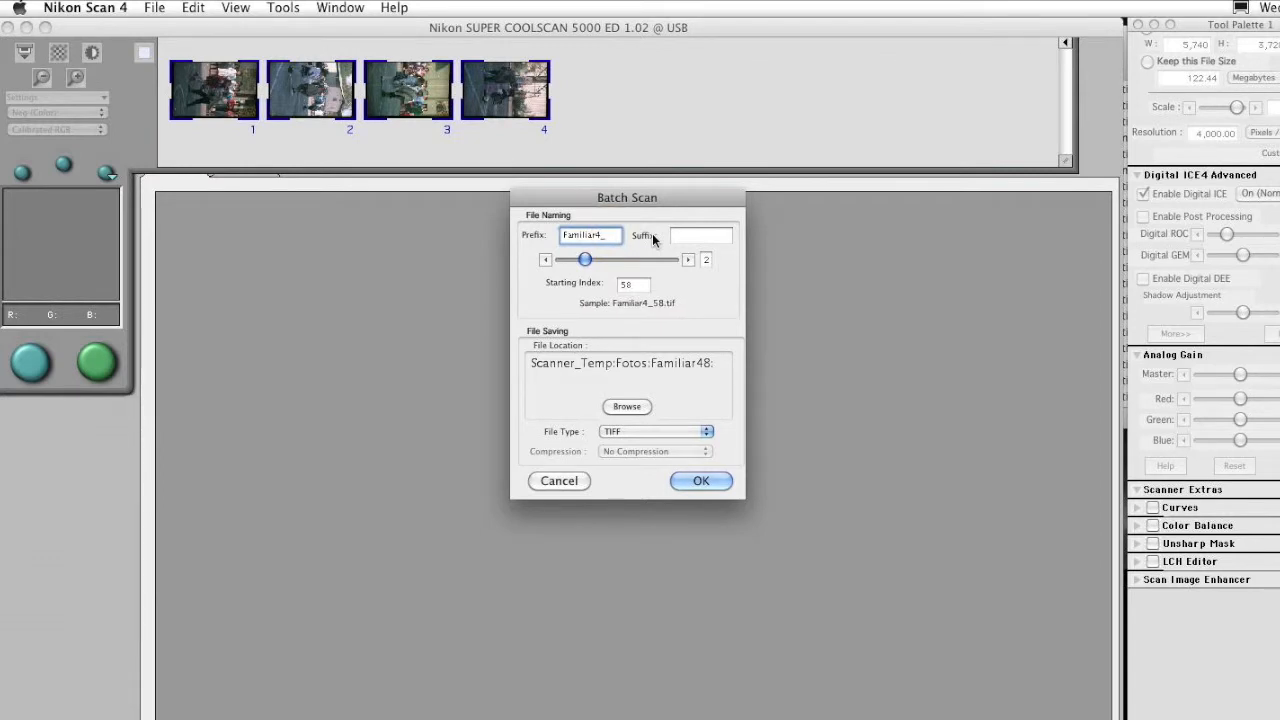
pyautogui.write('9')
pyautogui.doubleClick(633, 284)
pyautogui.write('1')
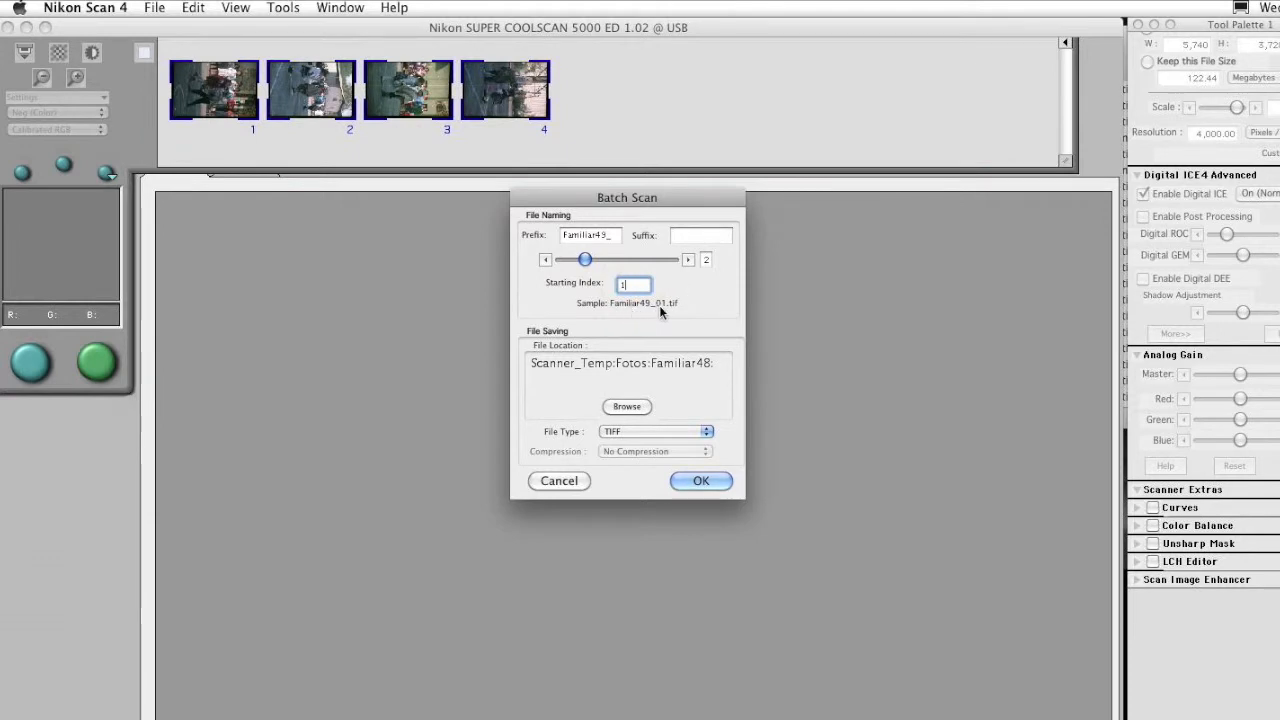
# Save the scans to a new folder named Familiar49 inside Fotos and launch the batch scan
pyautogui.click(630, 406)
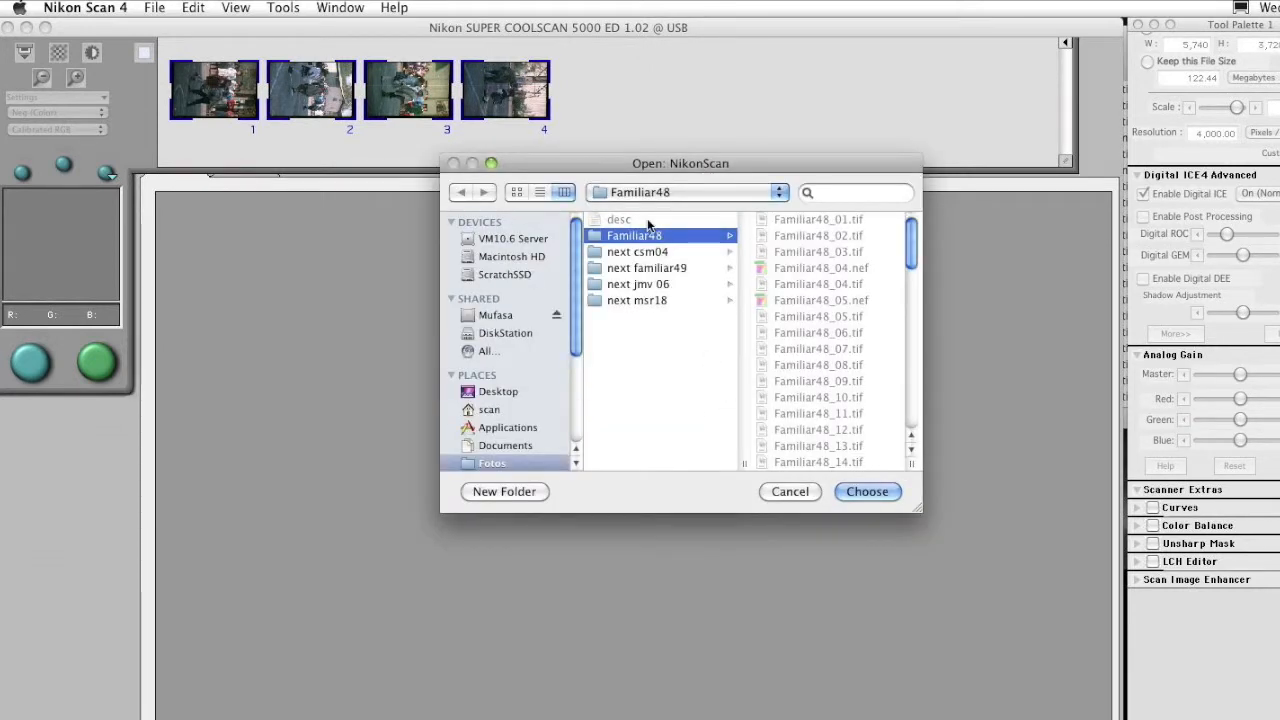
pyautogui.click(648, 399)
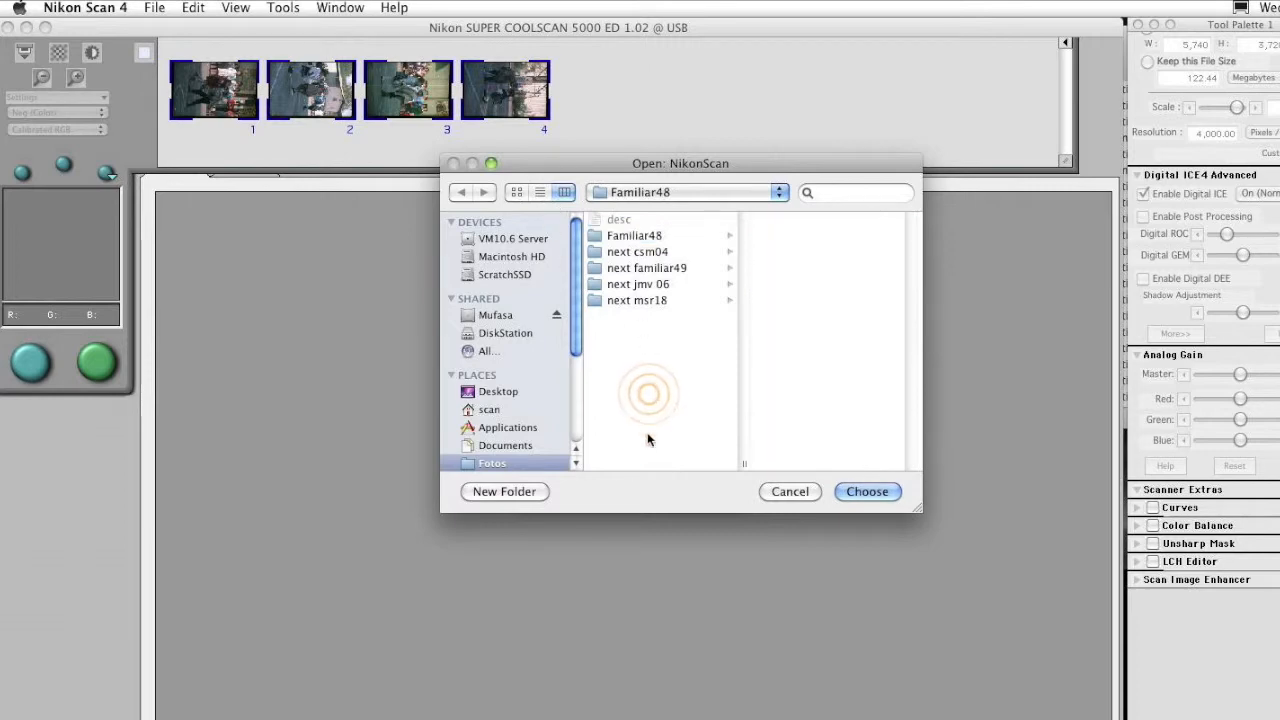
pyautogui.click(510, 491)
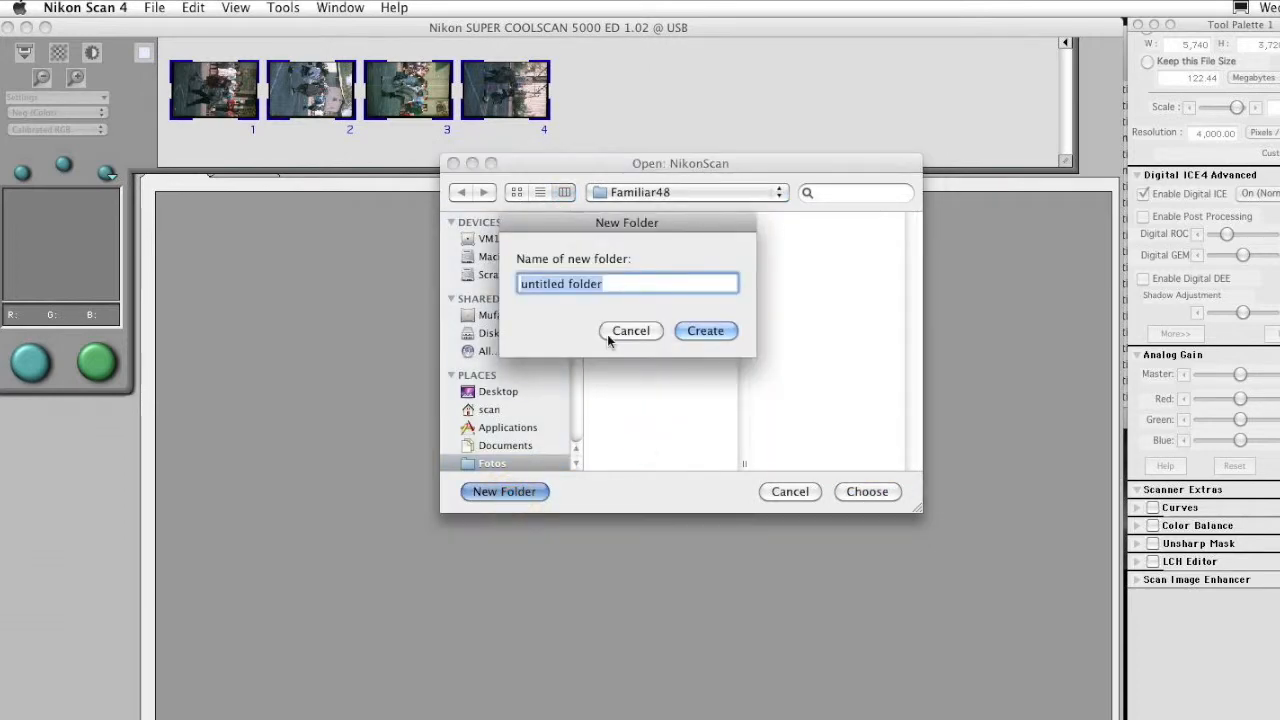
pyautogui.write('Familiar')
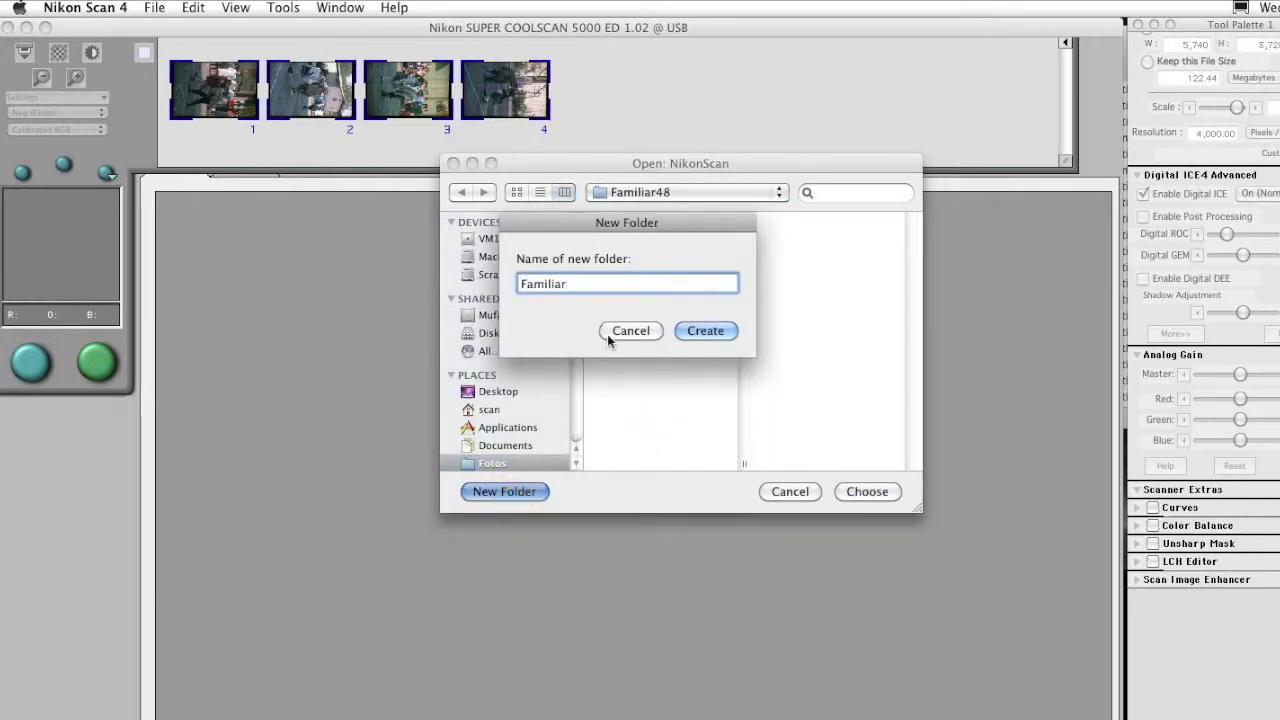
pyautogui.write('49')
pyautogui.click(706, 330)
pyautogui.click(867, 487)
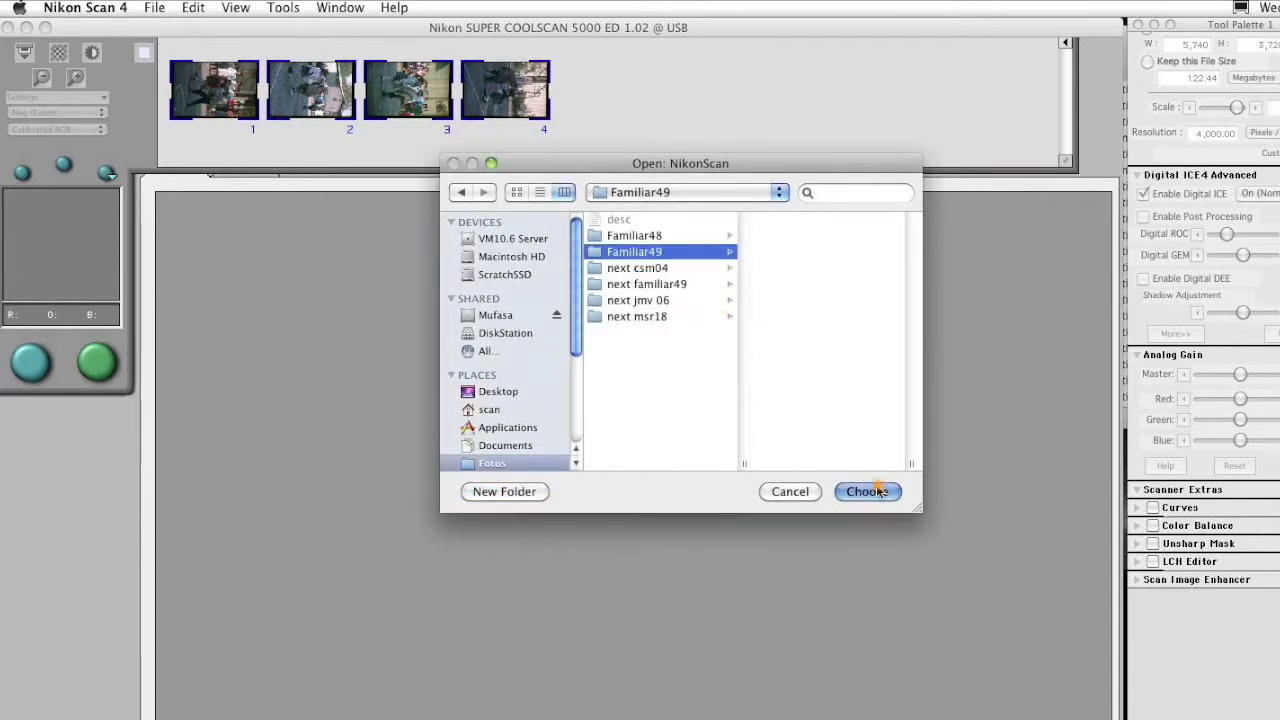
pyautogui.click(700, 481)
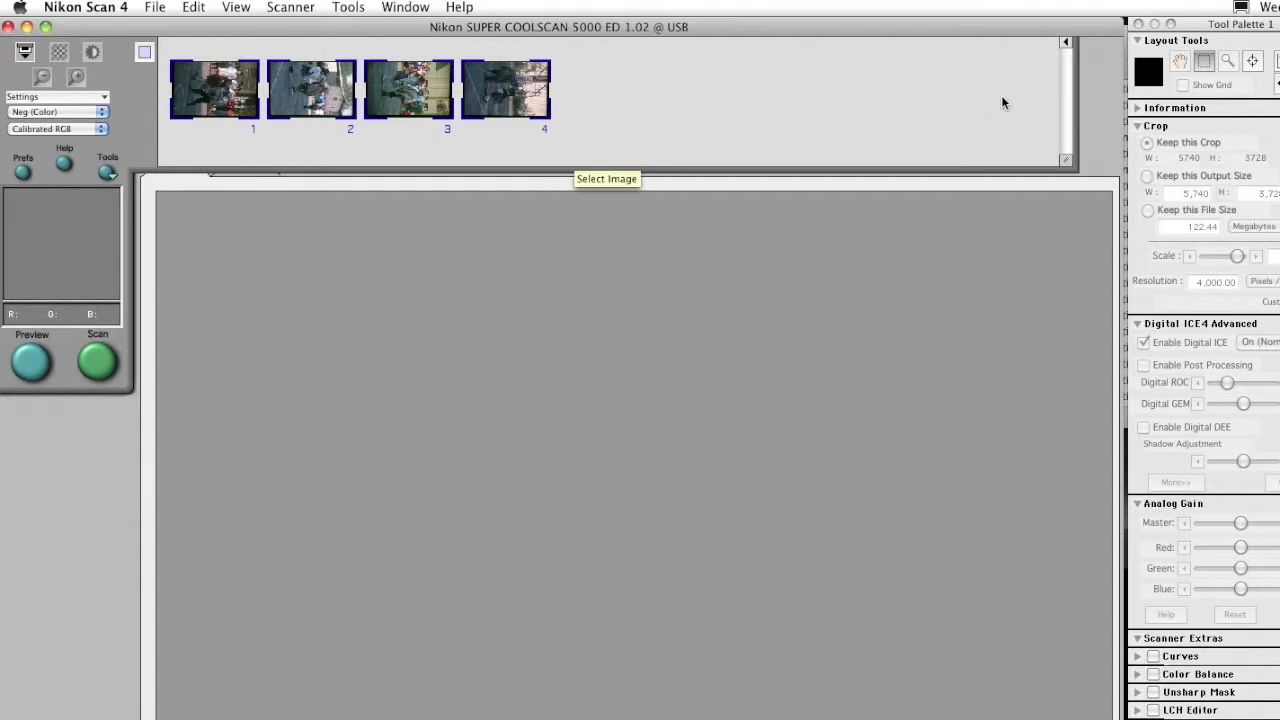
# Inspect the scanned TIFF files in the Familiar49 folder, previewing them one by one
pyautogui.click(1125, 260)
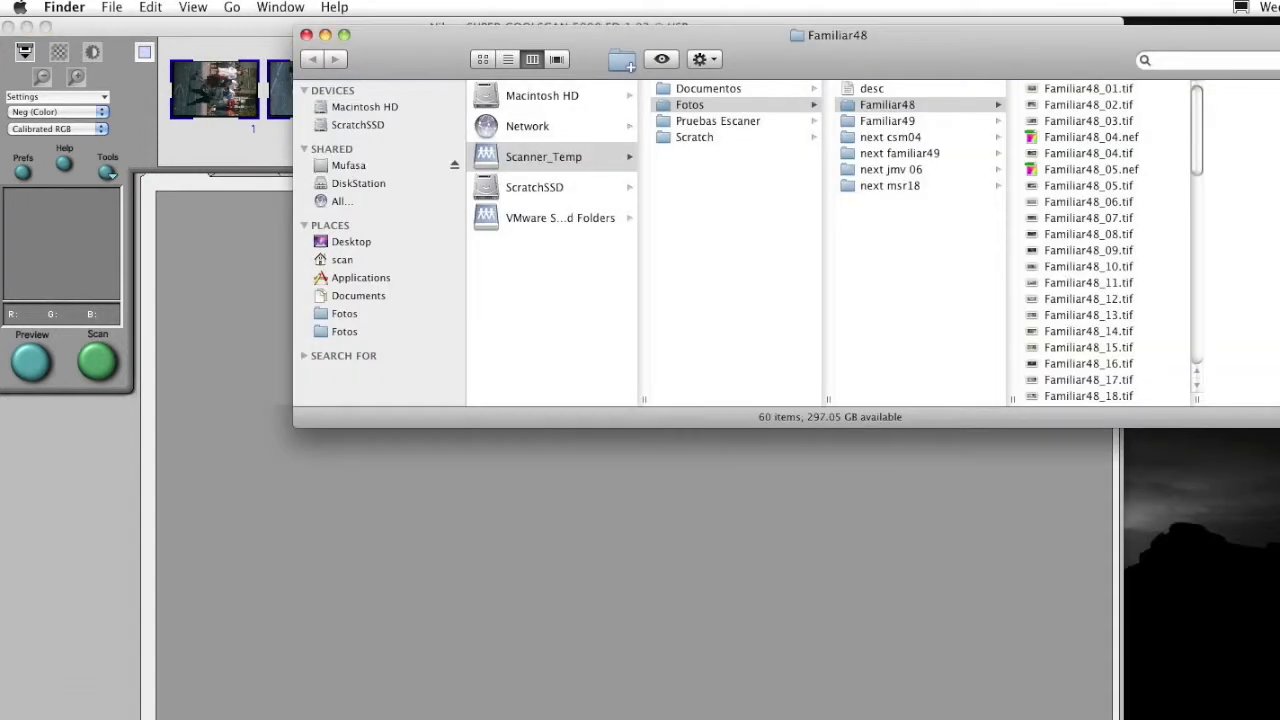
pyautogui.click(926, 121)
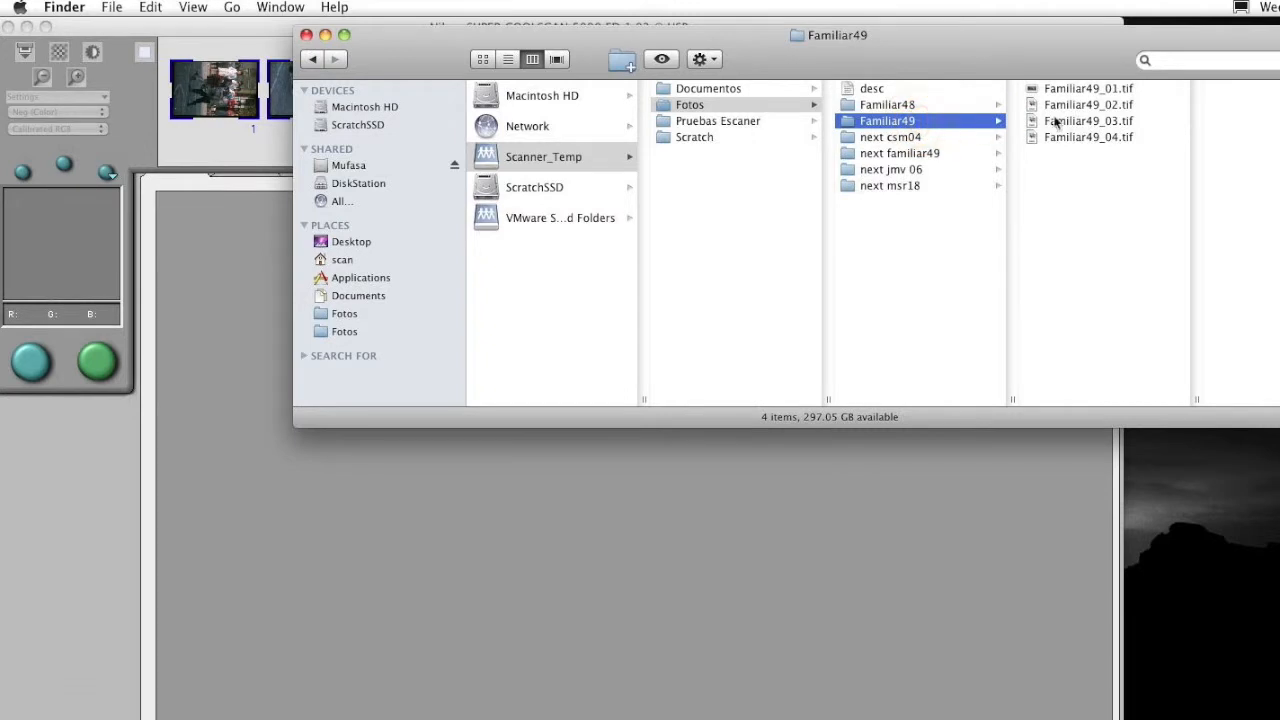
pyautogui.click(1090, 90)
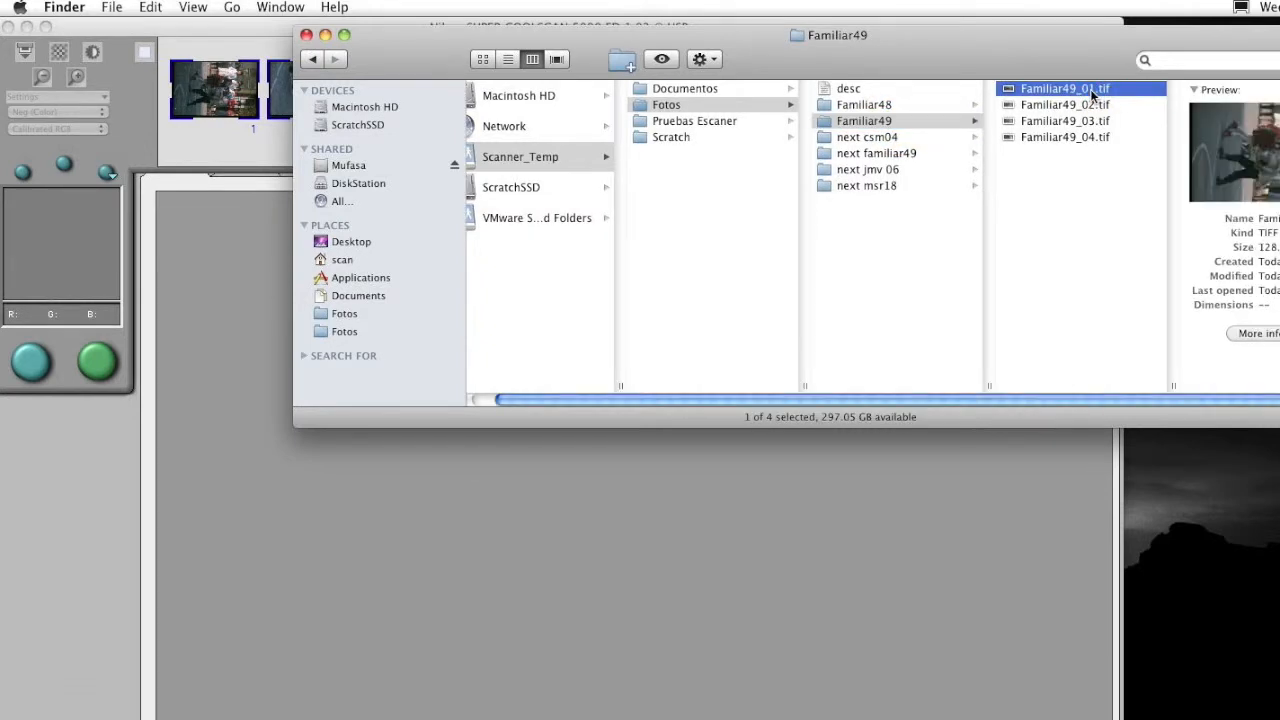
pyautogui.press('Down')
pyautogui.press('Down')
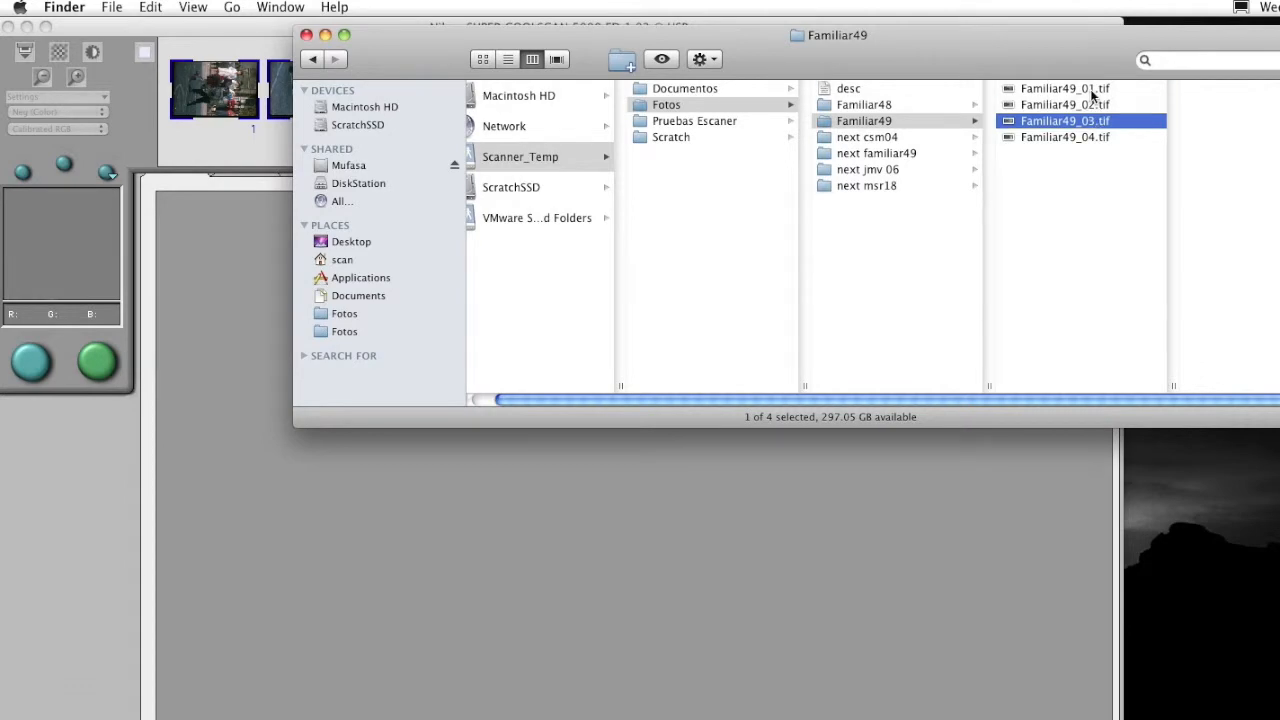
pyautogui.press('Down')
pyautogui.press('Up')
pyautogui.press('space')
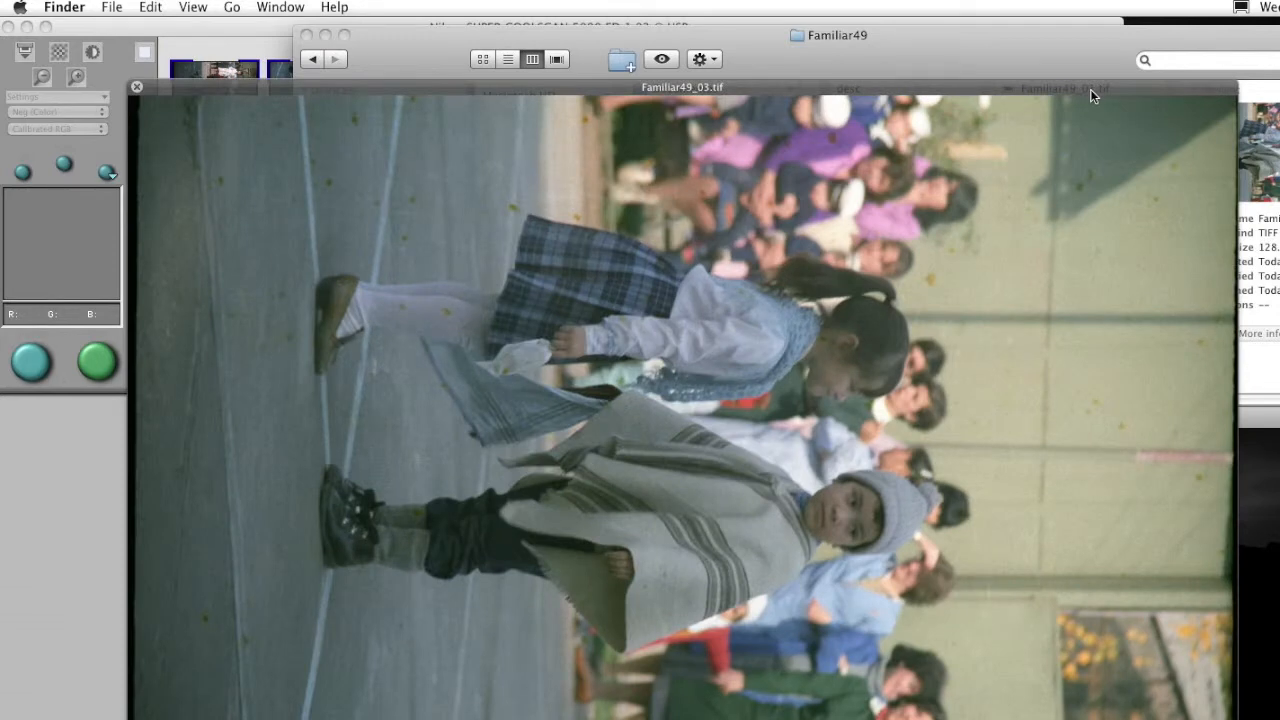
pyautogui.press('space')
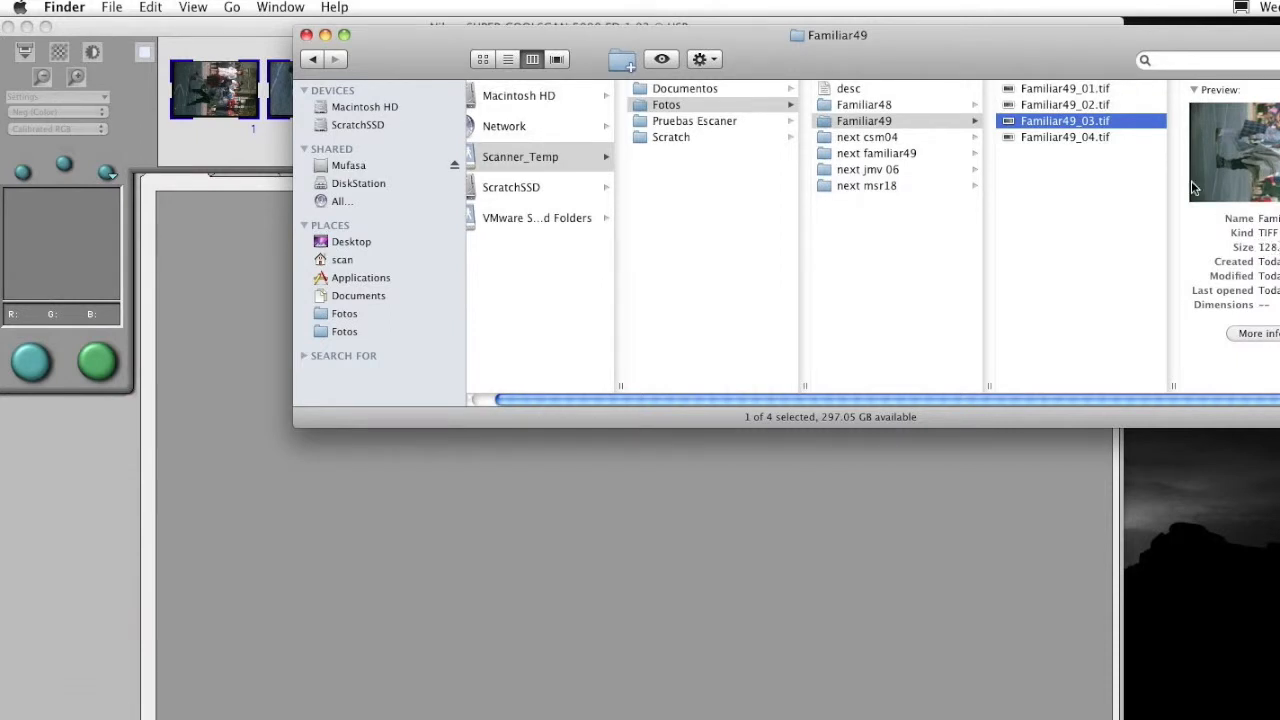
pyautogui.click(1102, 141)
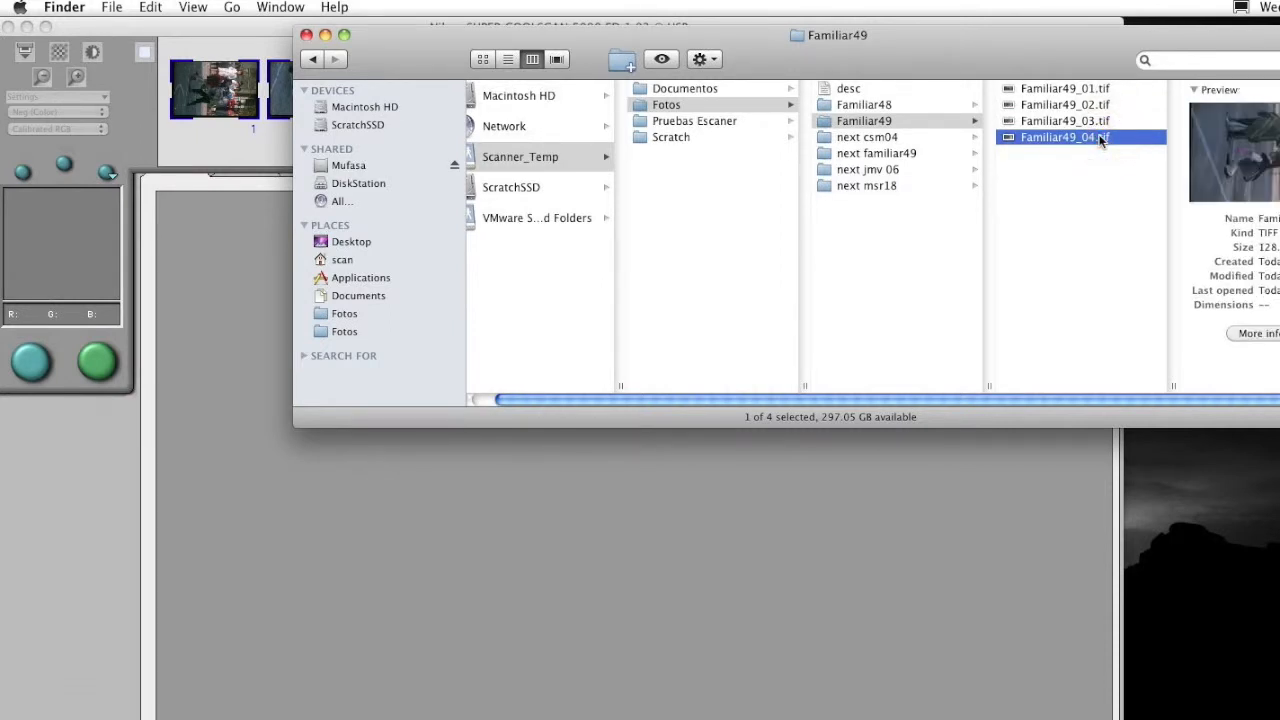
pyautogui.press('Up')
pyautogui.press('Up')
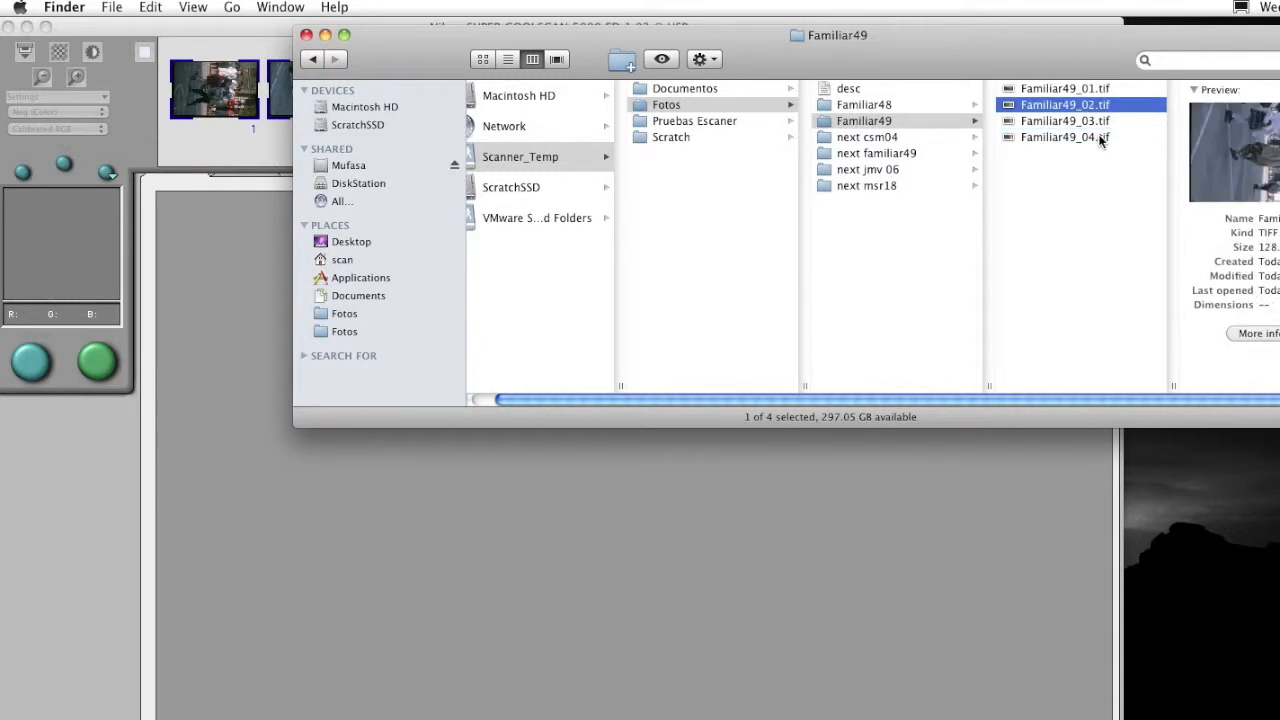
pyautogui.press('Up')
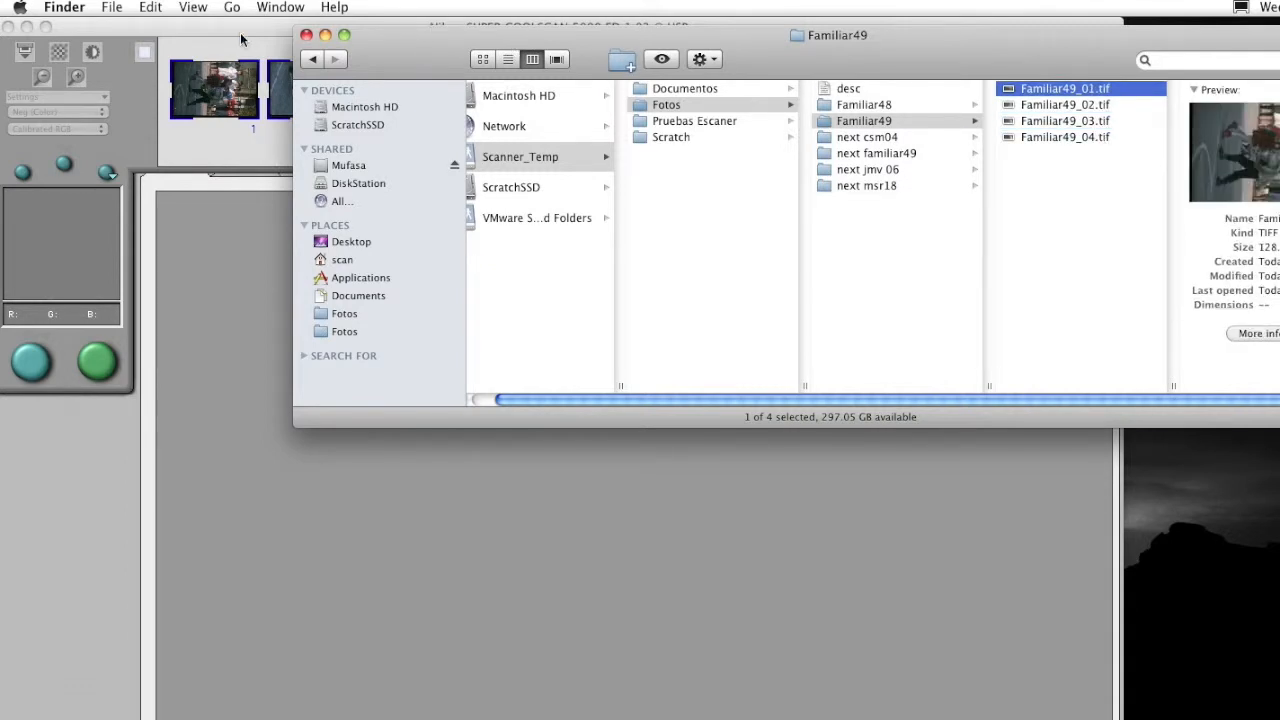
pyautogui.click(240, 39)
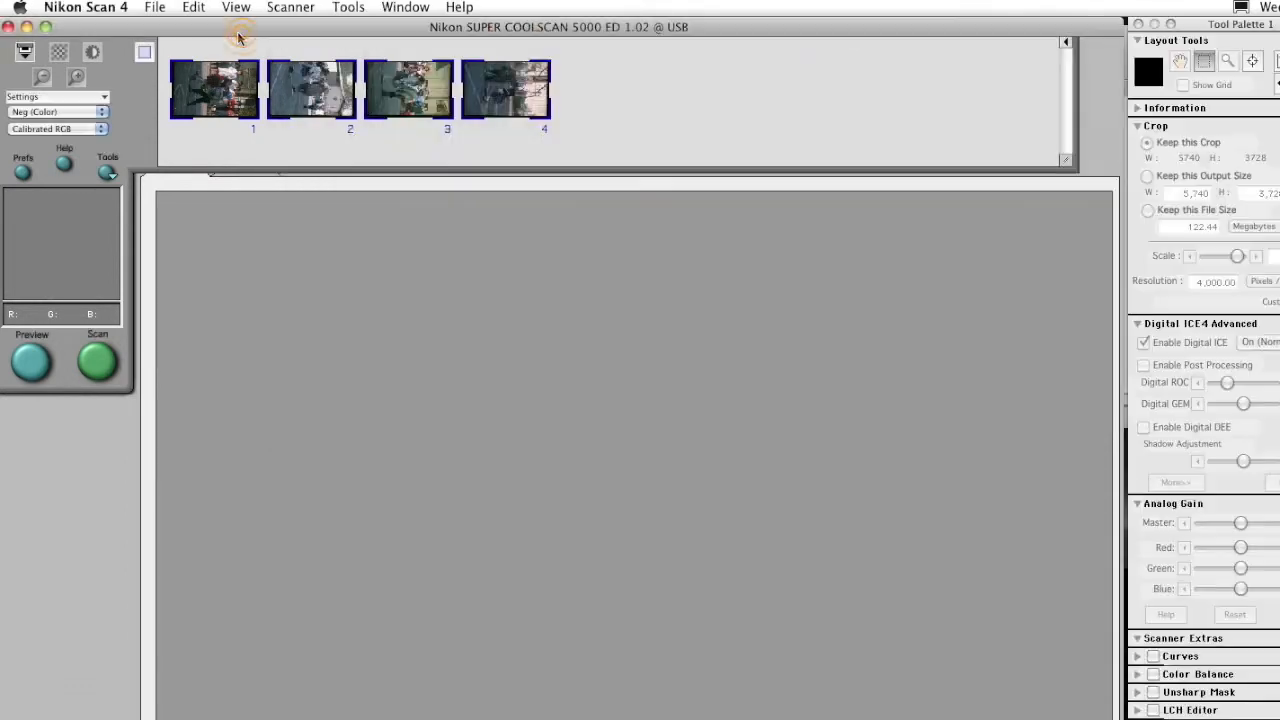
pyautogui.click(25, 54)
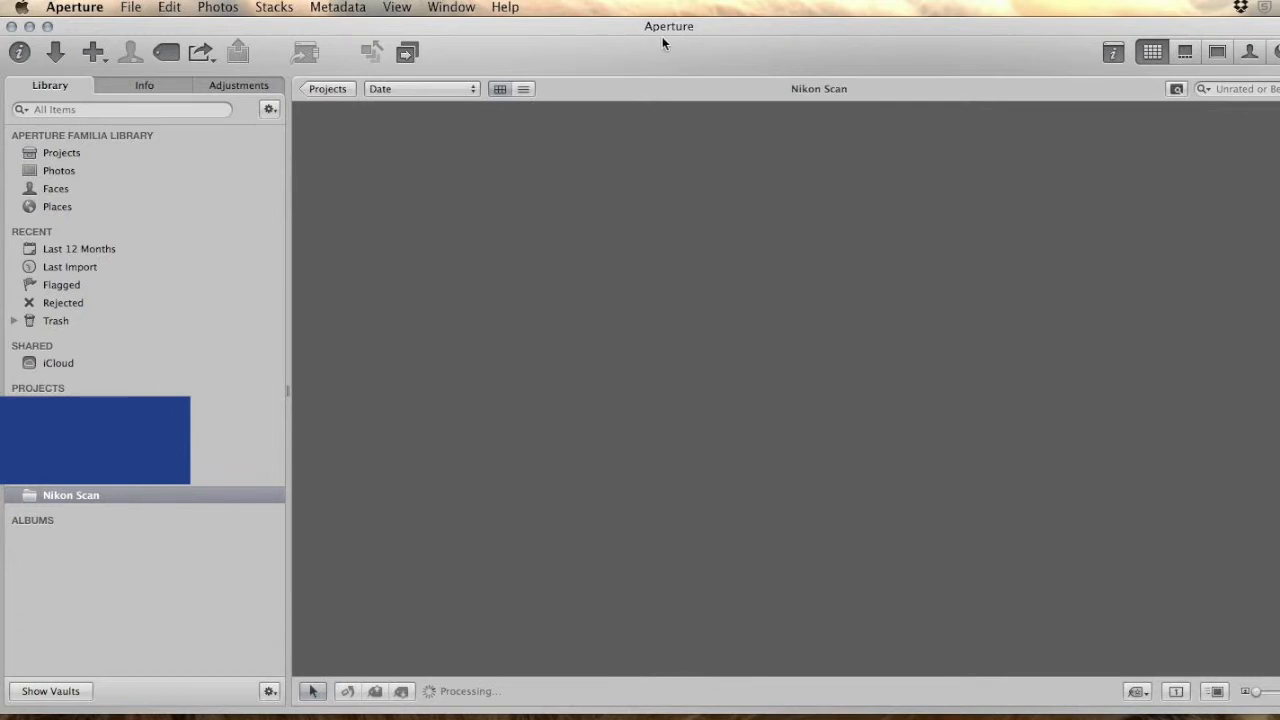
# Start an import into the Nikon Scan project, picking the Familiar49 folder as the source
pyautogui.click(57, 56)
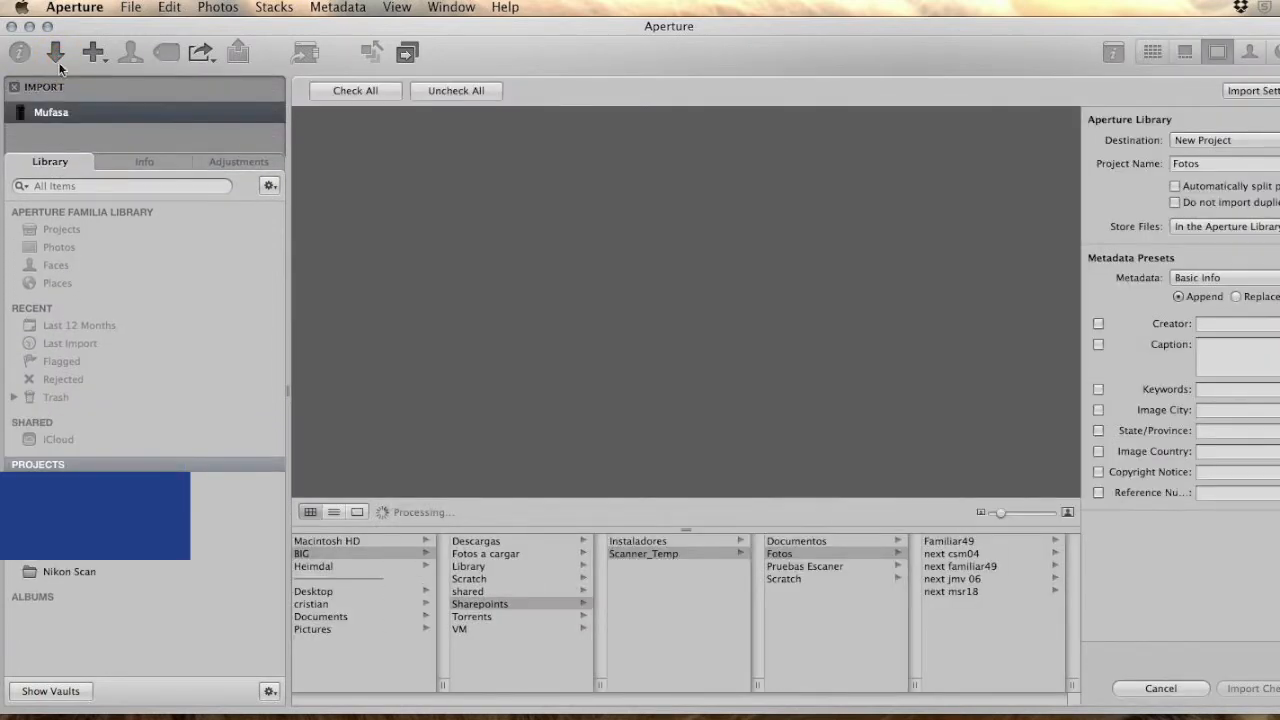
pyautogui.click(85, 572)
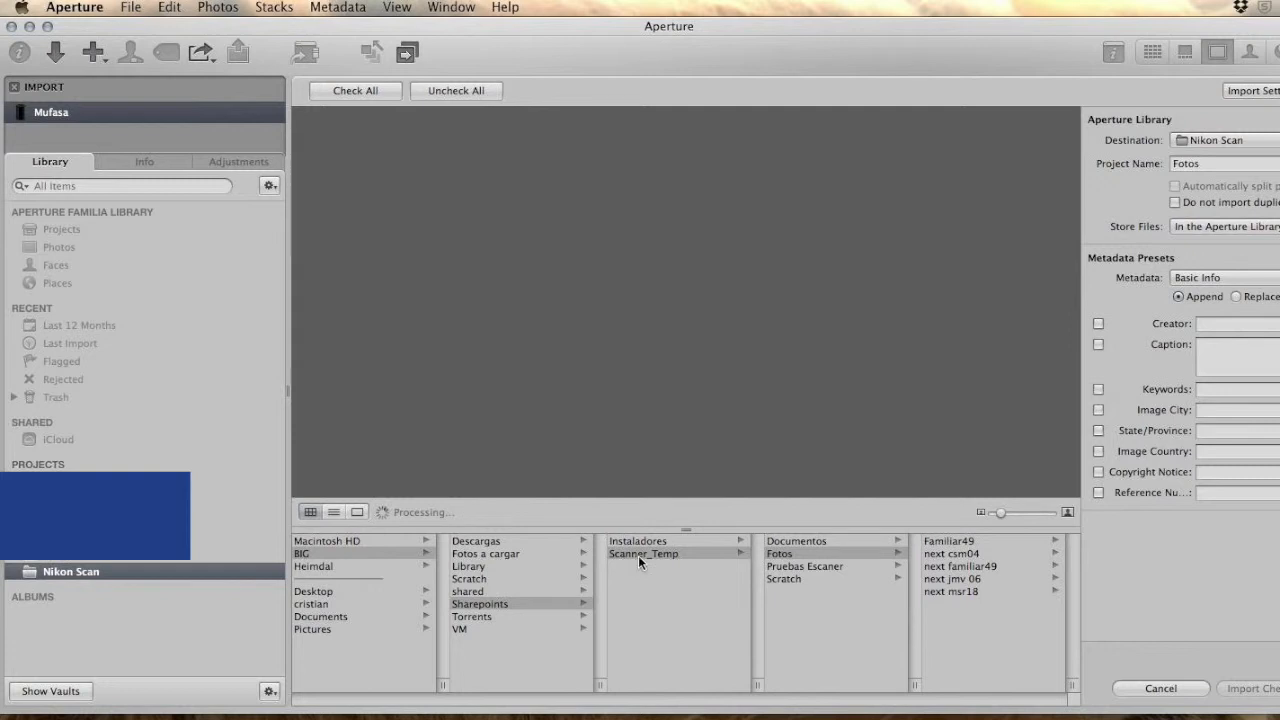
pyautogui.click(974, 541)
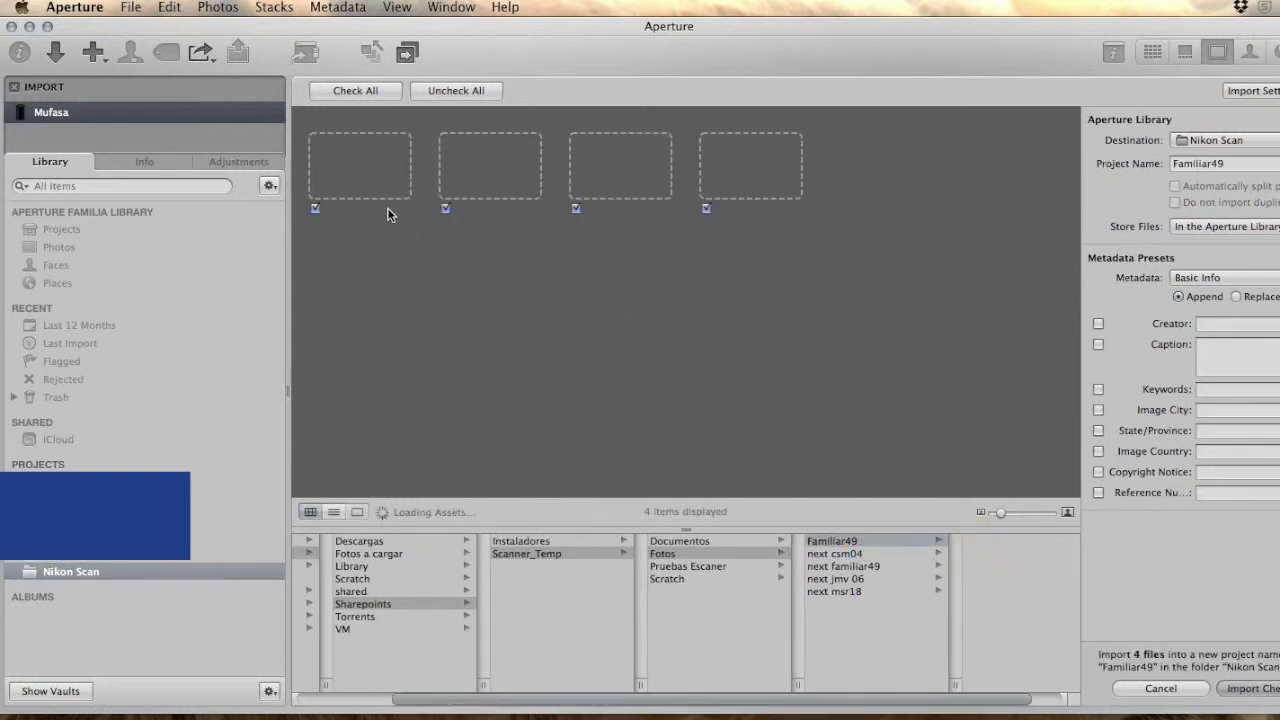
pyautogui.click(1258, 163)
pyautogui.press('super+c')
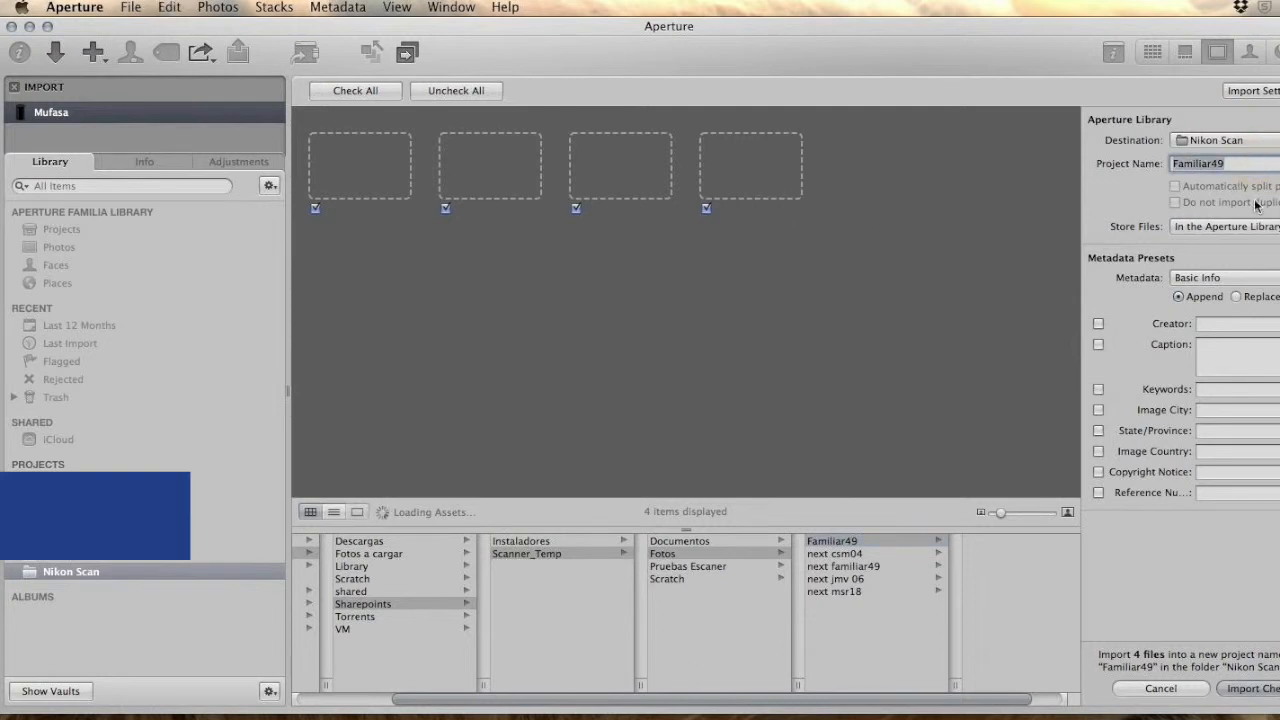
# Set the import's reference number to Familiar49_jul
pyautogui.click(1220, 491)
pyautogui.press('super+v')
pyautogui.write('_jul')
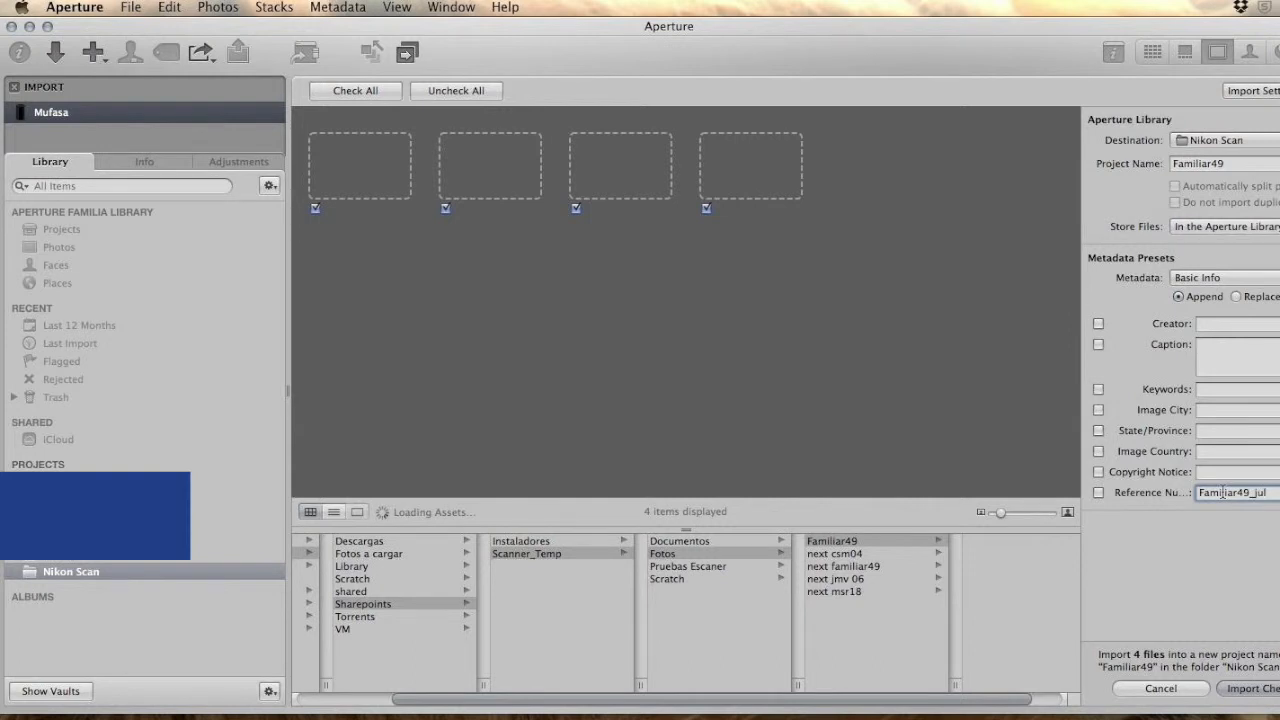
pyautogui.write('20')
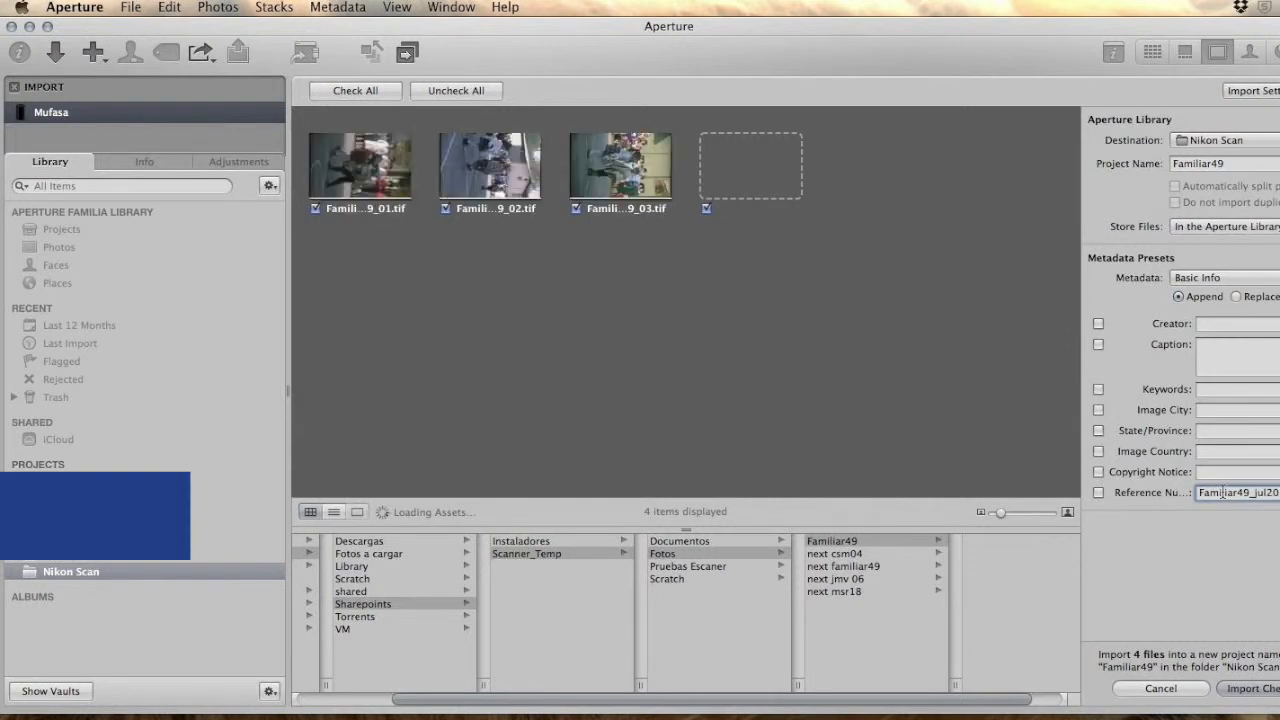
# Extend the reference number to Familiar49_jul20 and enable both the Reference Number and Creator metadata fields
pyautogui.click(1098, 492)
pyautogui.click(1098, 323)
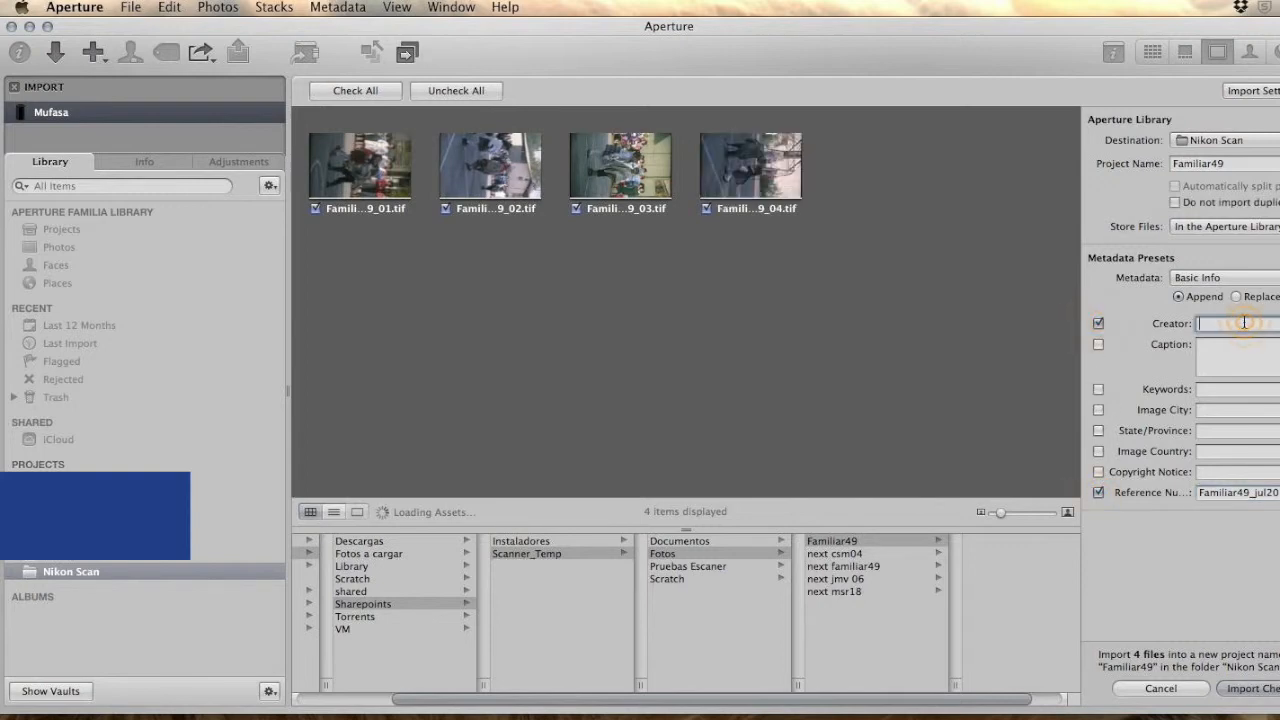
# Fill in the creator's name and import the four checked scans into the Familiar49 project
pyautogui.press('Tab')
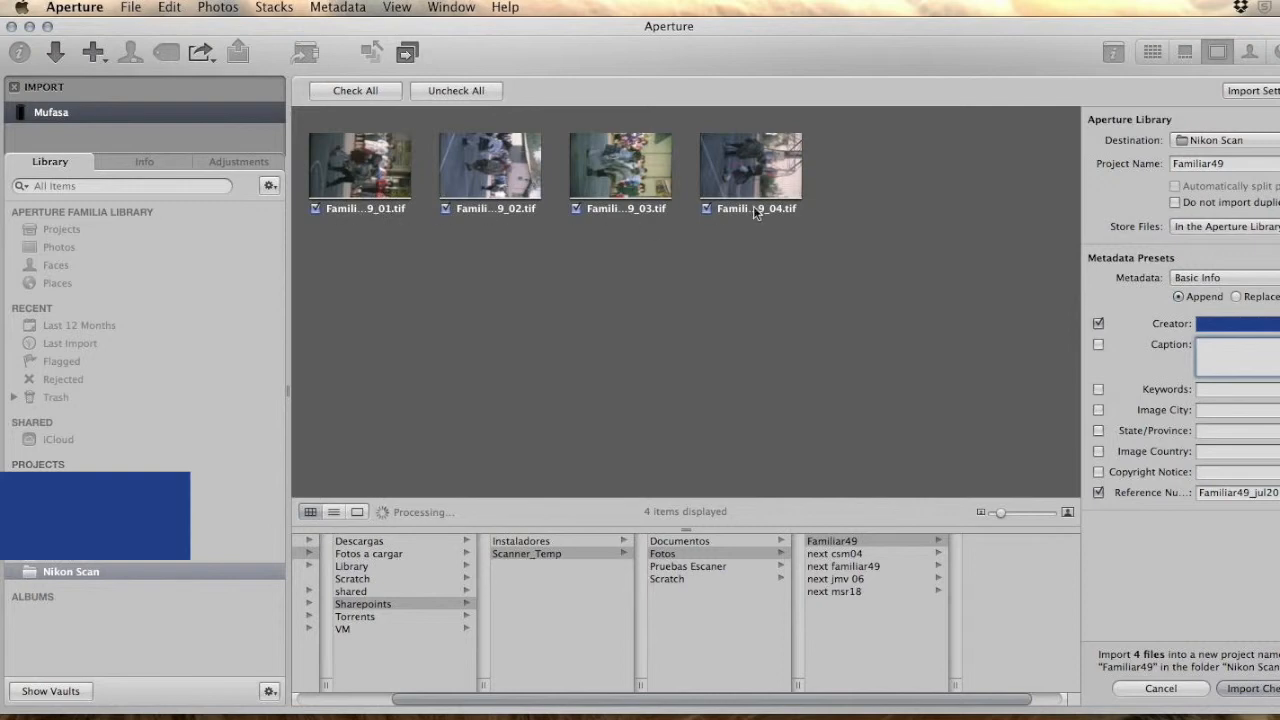
pyautogui.click(1140, 233)
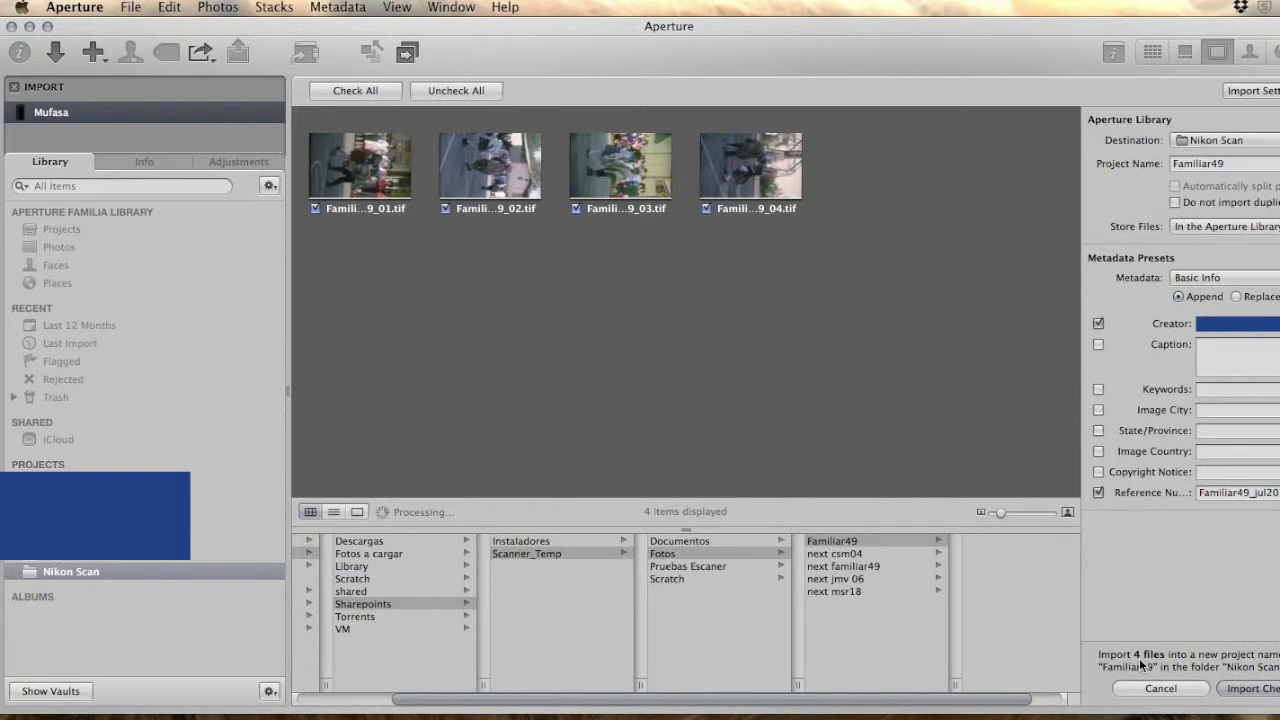
pyautogui.click(1248, 690)
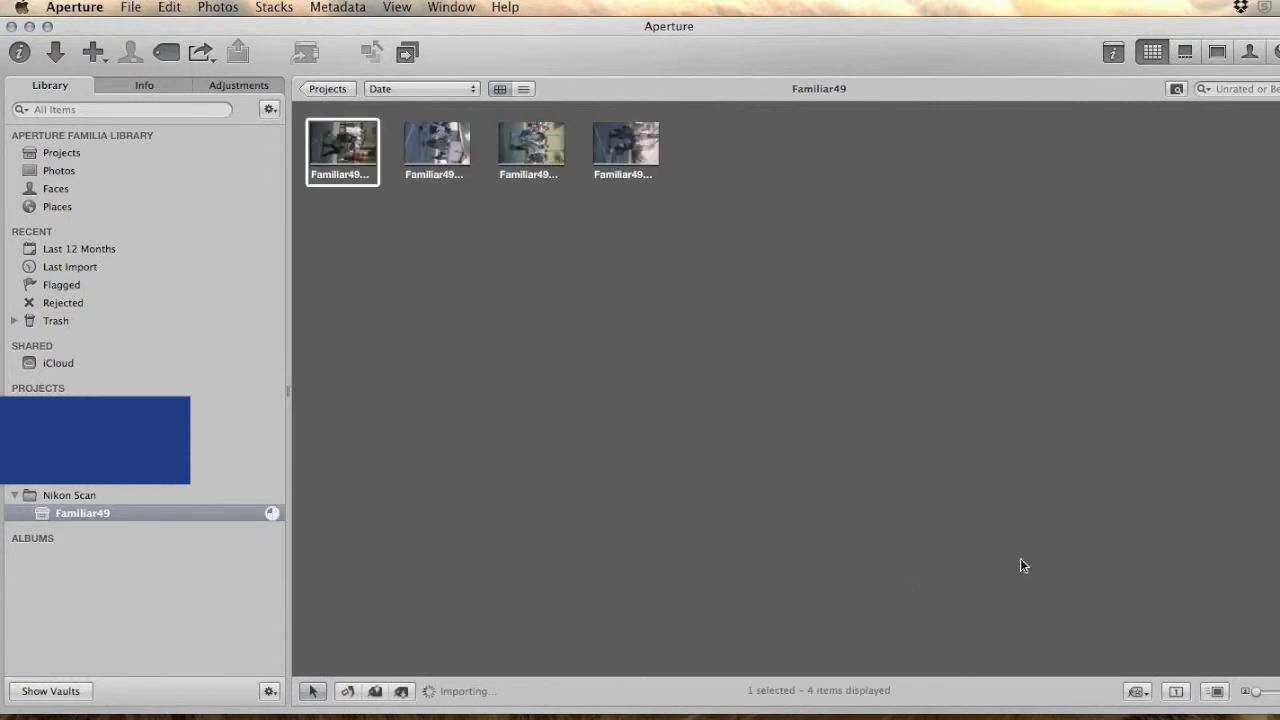
# Rotate all four imported scans in the Familiar49 project so they stand upright
pyautogui.moveTo(1256, 691); pyautogui.dragTo(1279, 692)
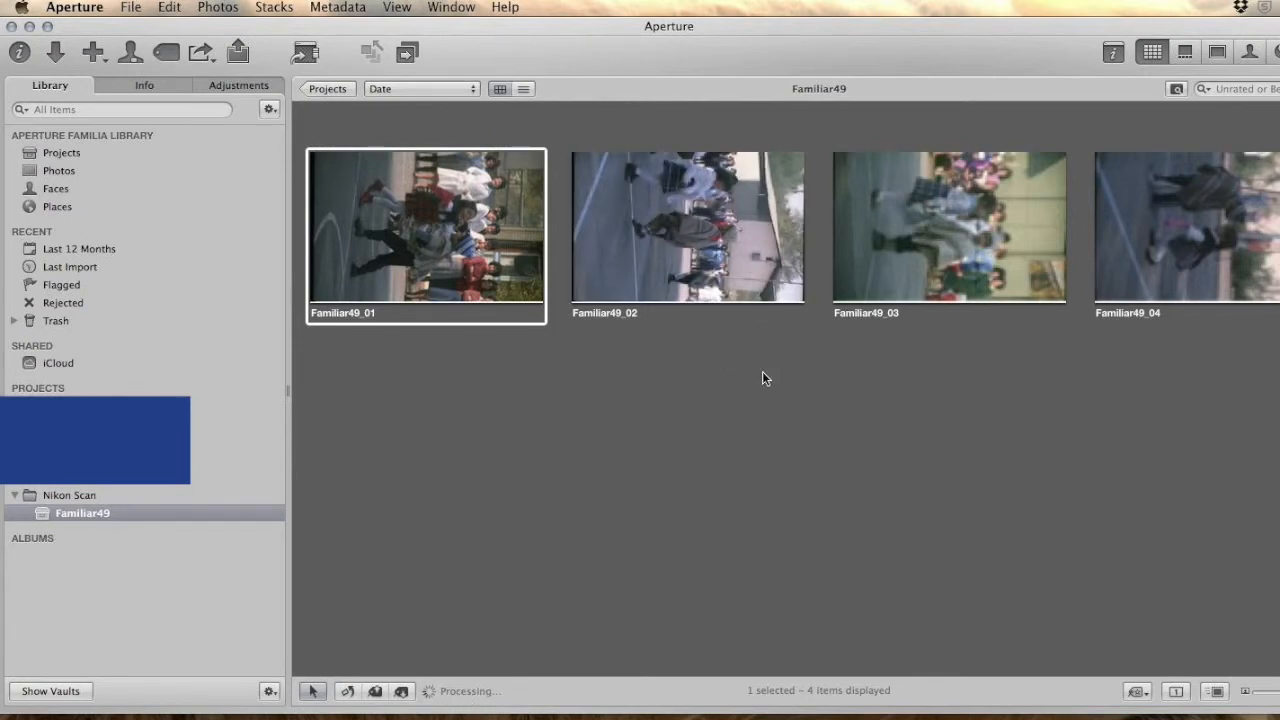
pyautogui.click(347, 692)
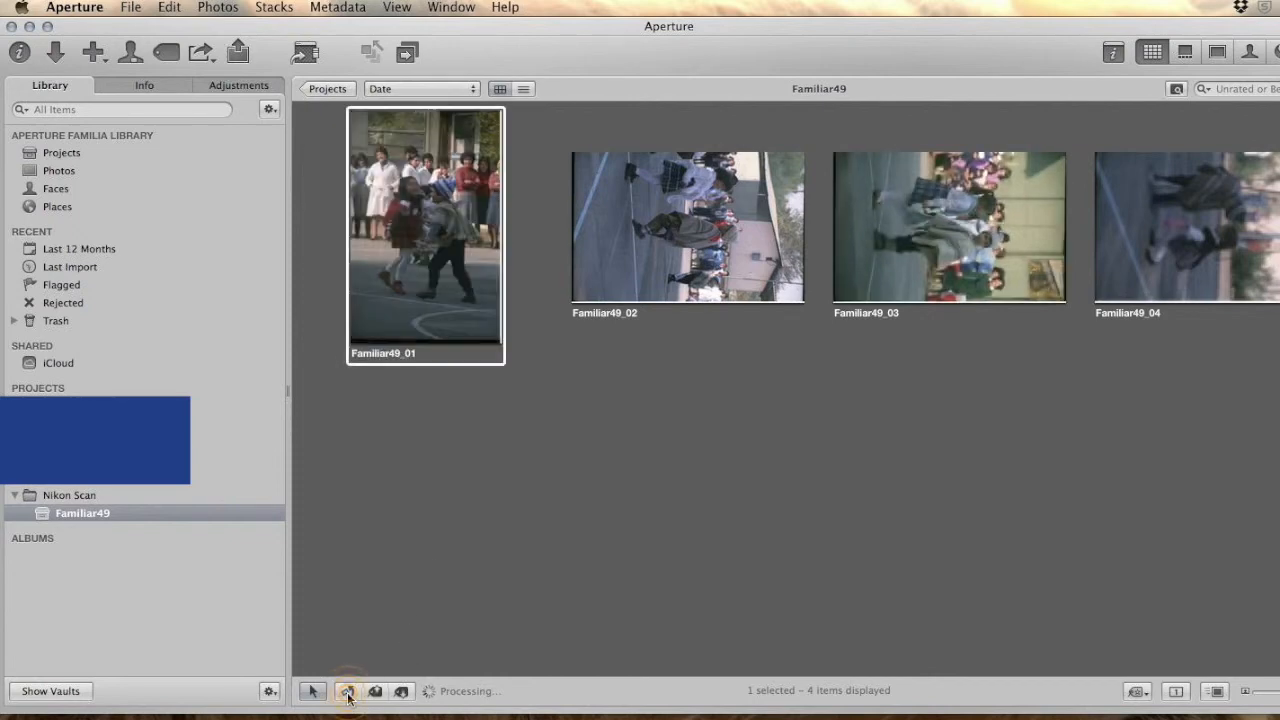
pyautogui.press('Right')
pyautogui.click(347, 692)
pyautogui.press('Right')
pyautogui.keyDown('shift'); pyautogui.click(1183, 222); pyautogui.keyUp('shift')
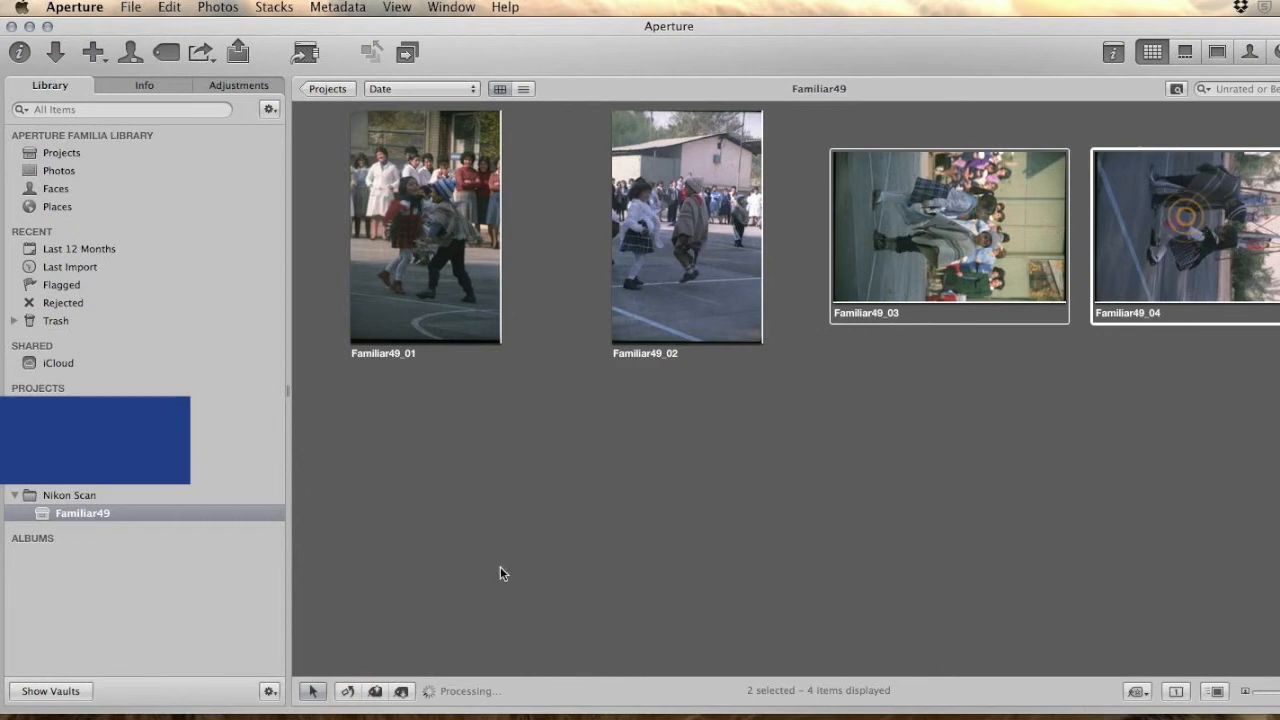
pyautogui.click(347, 692)
pyautogui.click(864, 457)
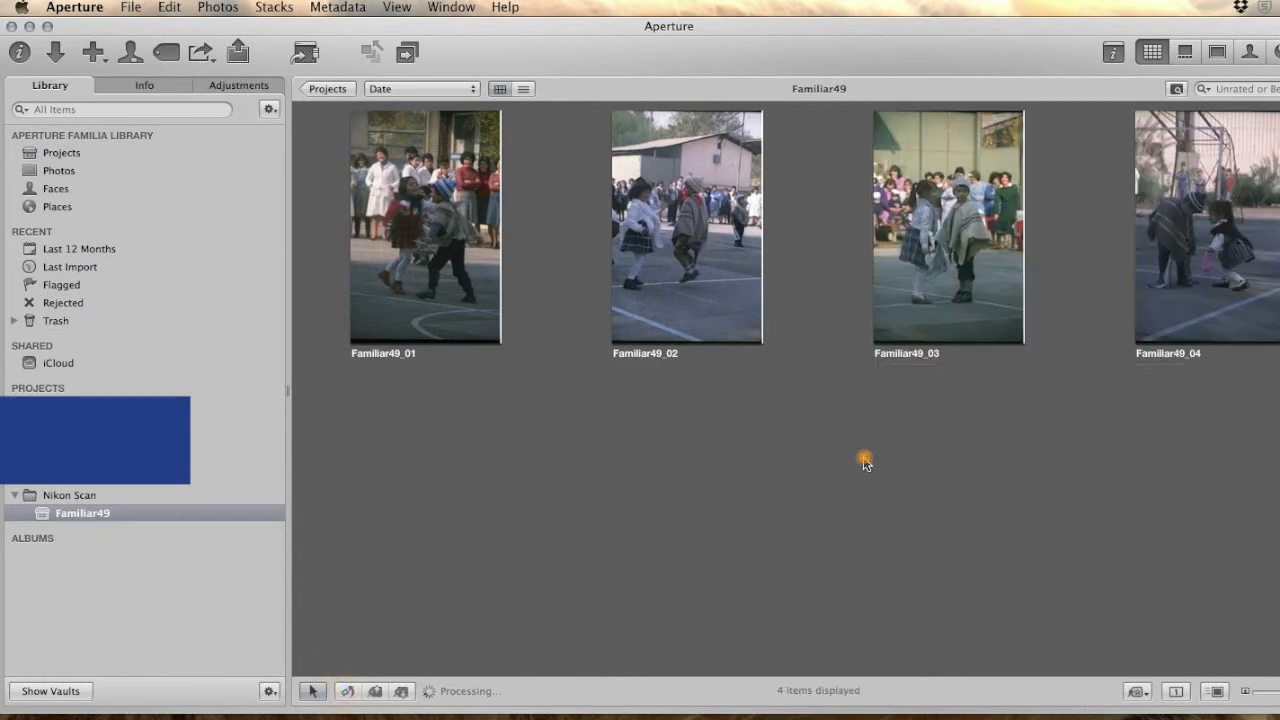